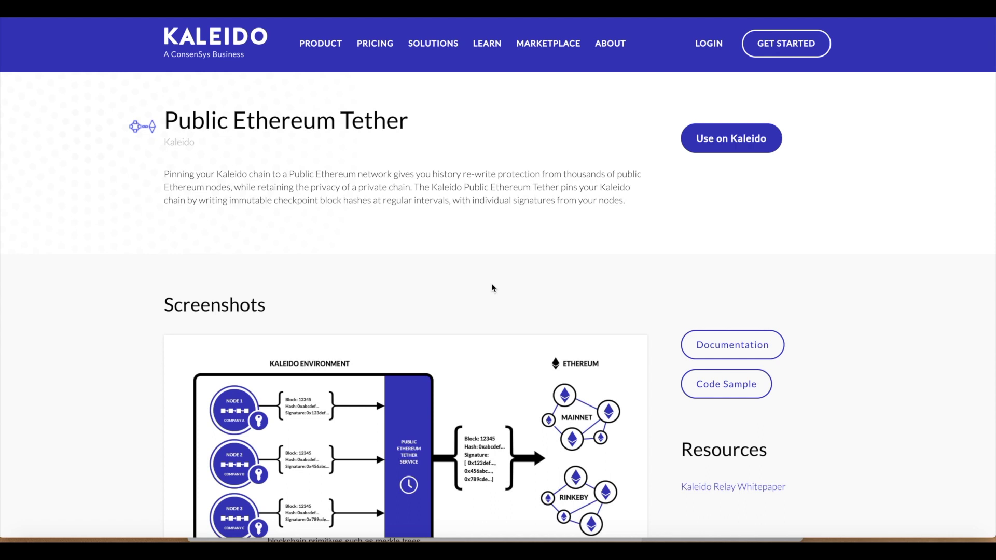
# - Scroll the Trade Settlement Environment dashboard to view its four nodes and services
pyautogui.scroll(-1, 492, 287)
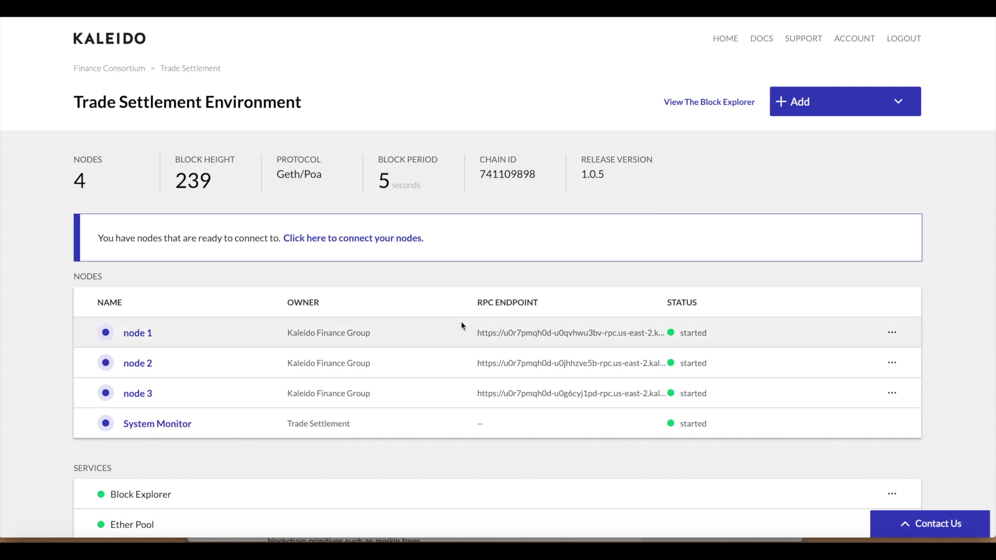
# - Add a Public Ethereum Tether service with the default name 'Kaleido Finance Group - tether'
pyautogui.scroll(-1, 426, 337)
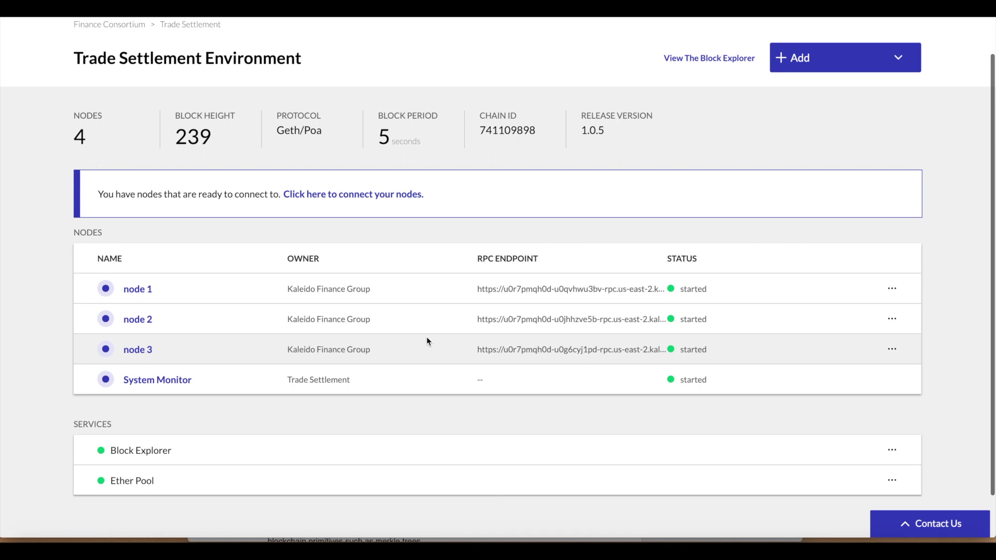
pyautogui.scroll(1, 426, 337)
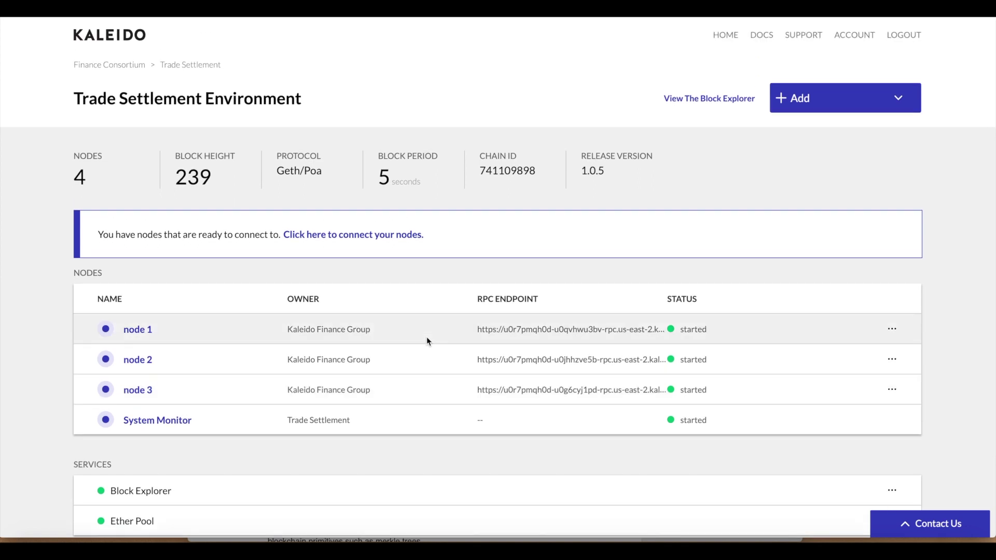
pyautogui.click(845, 108)
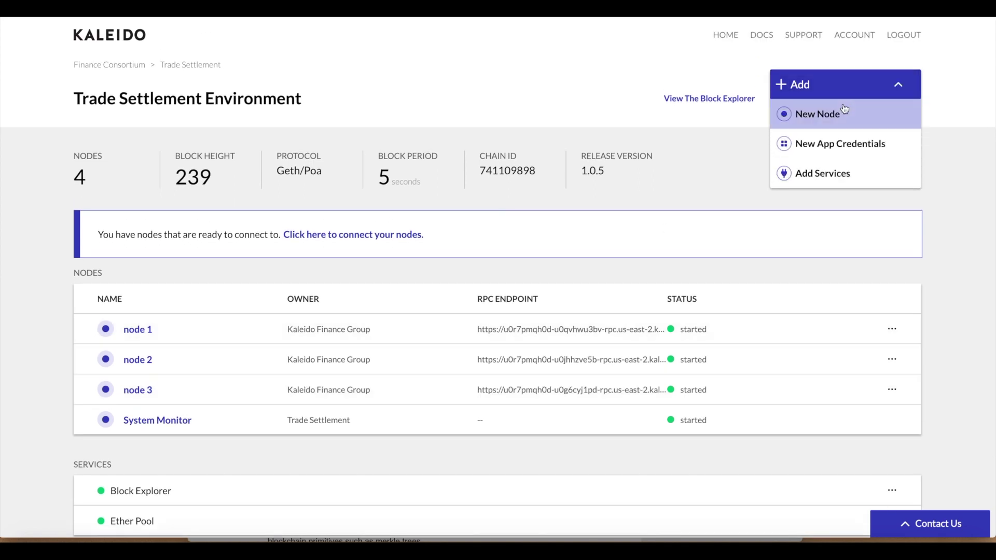
pyautogui.click(841, 177)
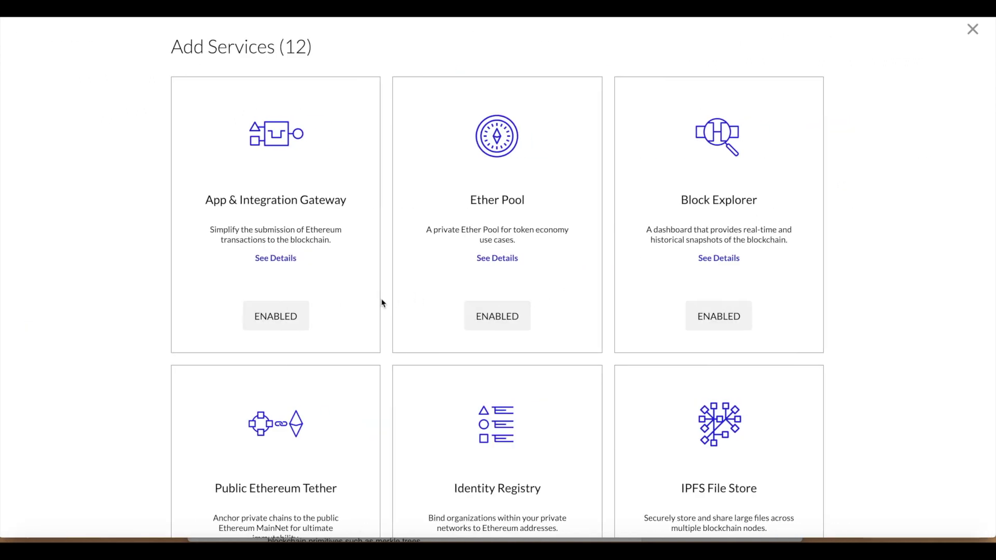
pyautogui.scroll(-2, 386, 321)
pyautogui.scroll(-2, 386, 321)
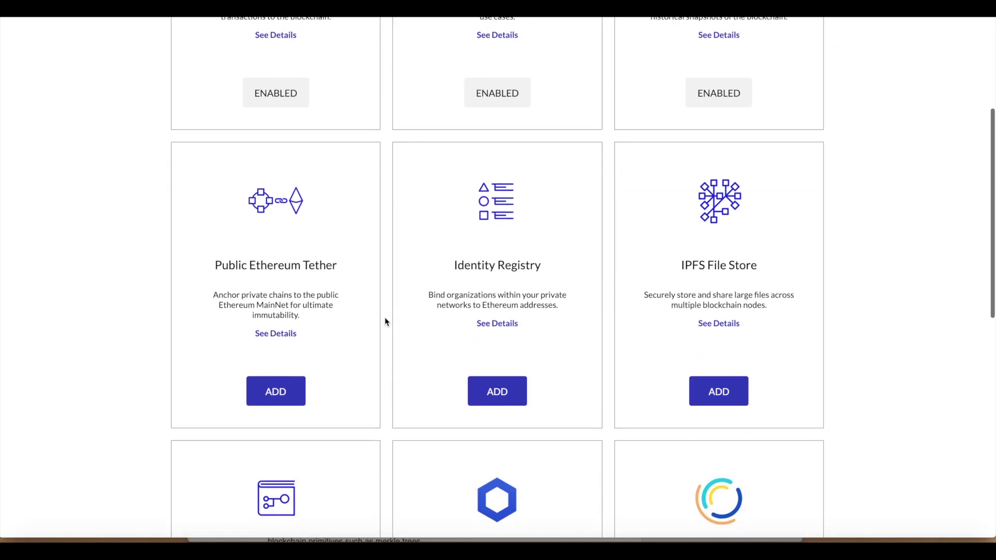
pyautogui.click(294, 383)
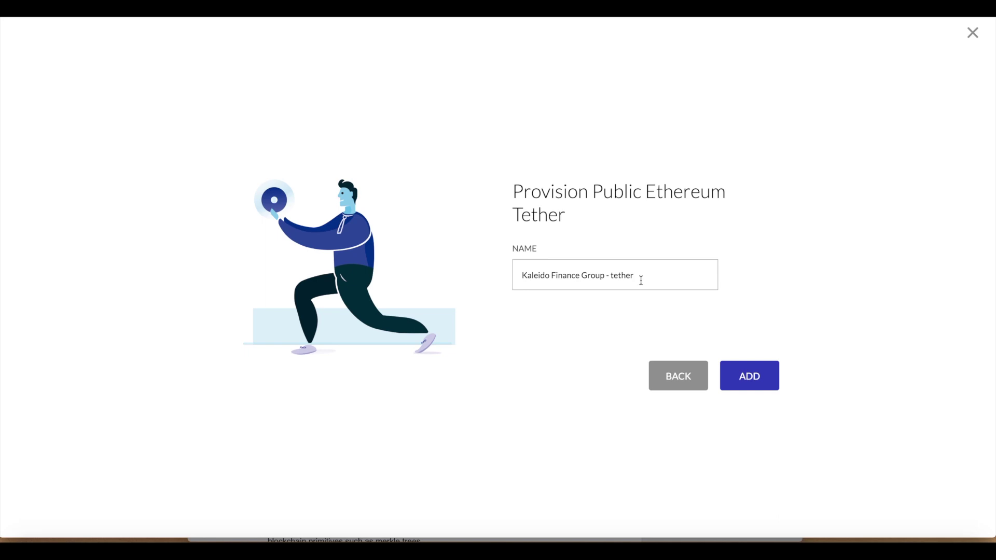
pyautogui.click(752, 382)
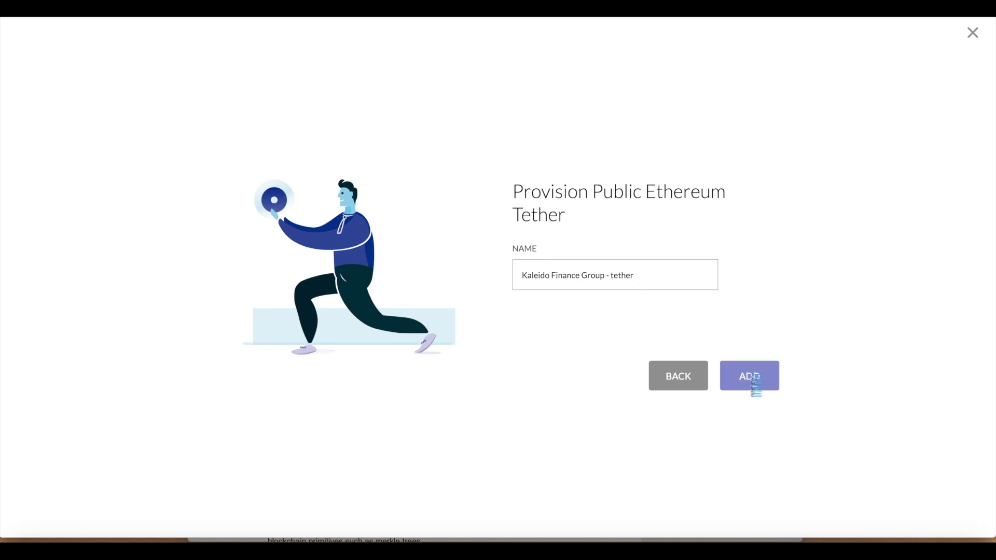
# - Open the View Dashboard page of the new Public Ethereum Tether from the Services list
pyautogui.click(542, 353)
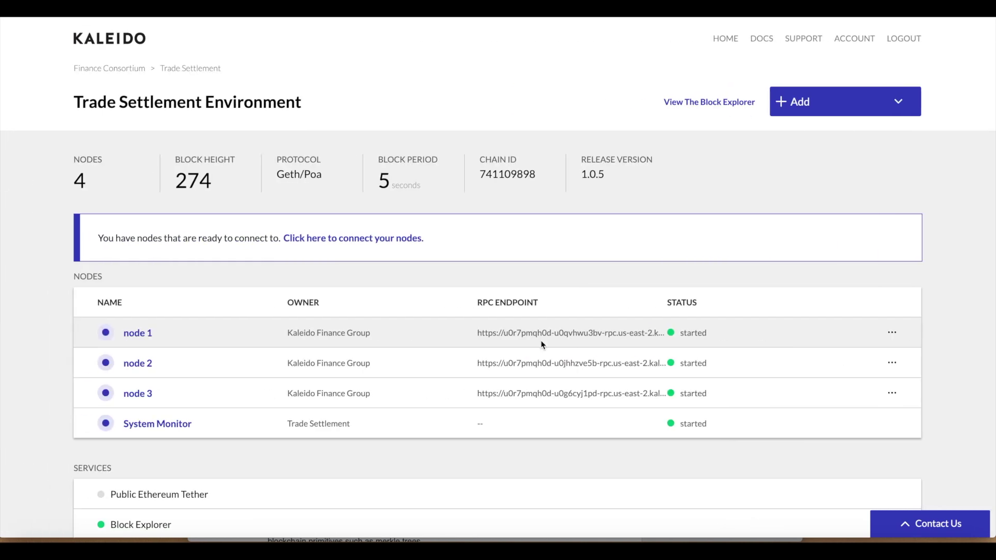
pyautogui.scroll(-1, 557, 467)
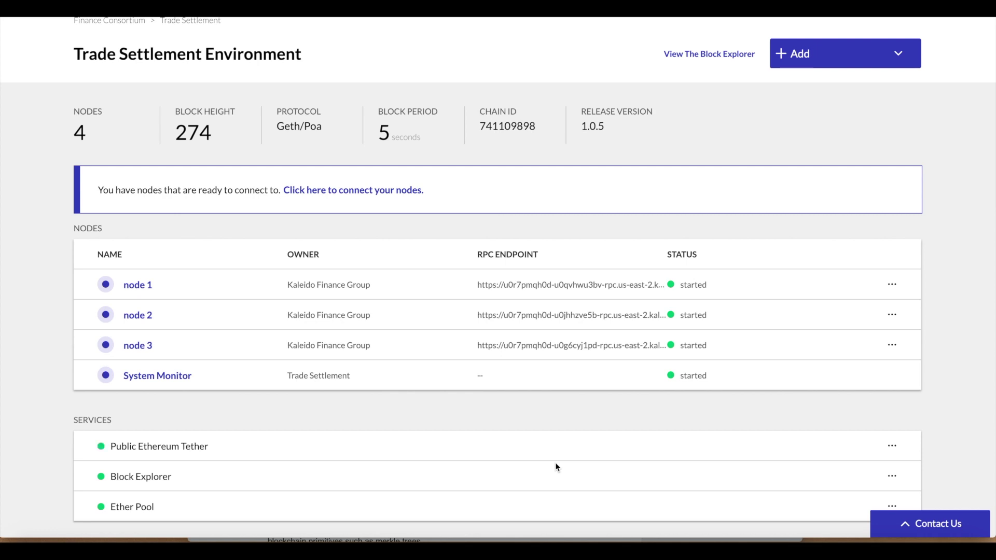
pyautogui.click(892, 451)
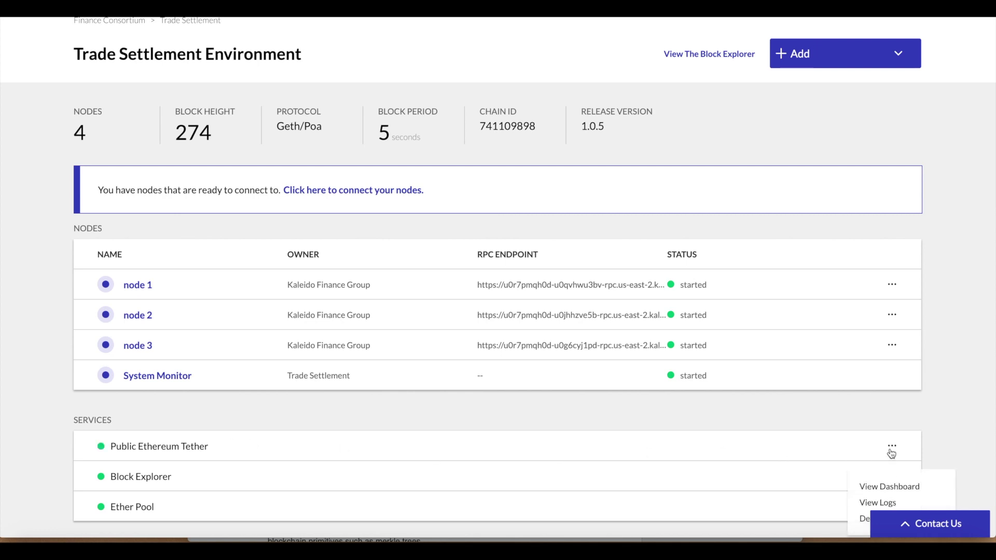
pyautogui.click(890, 485)
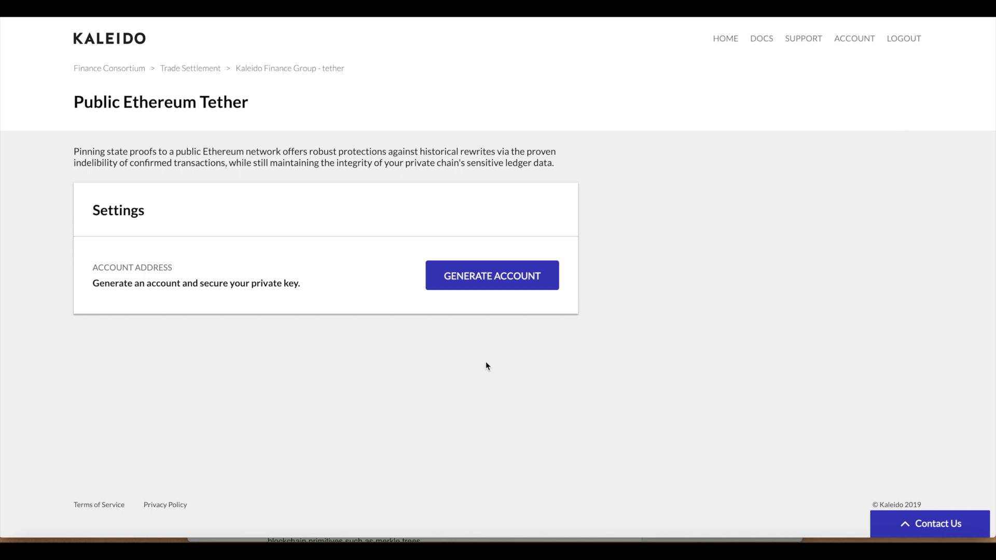
# - Generate the tether's signing account and paste its one-time private key into a Notes note
pyautogui.click(478, 287)
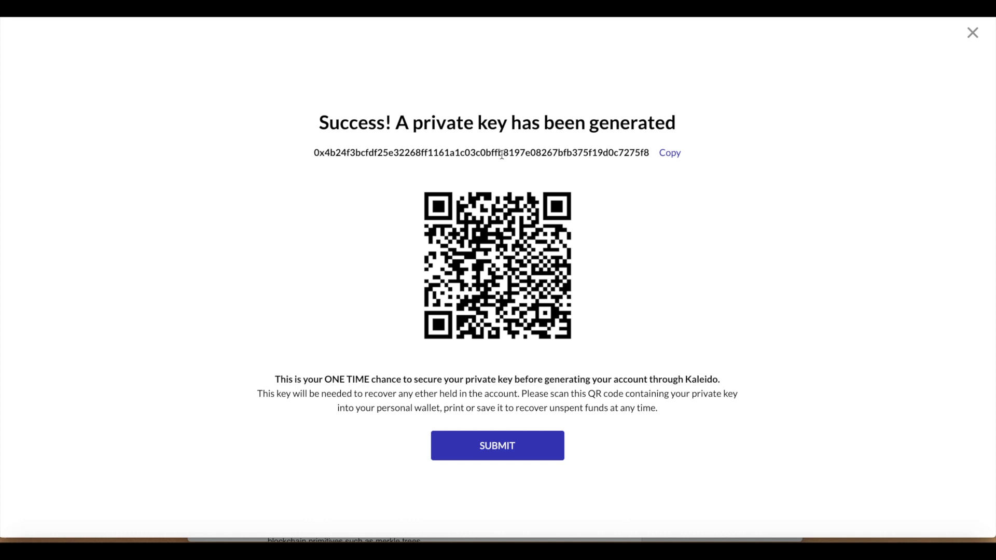
pyautogui.doubleClick(502, 154)
pyautogui.press('super+c')
pyautogui.click(493, 153)
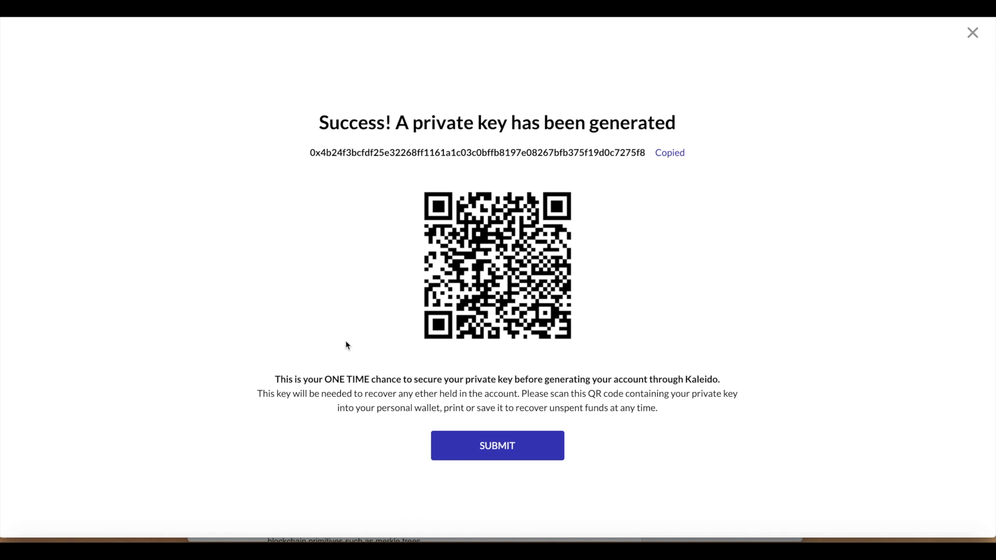
pyautogui.click(220, 542)
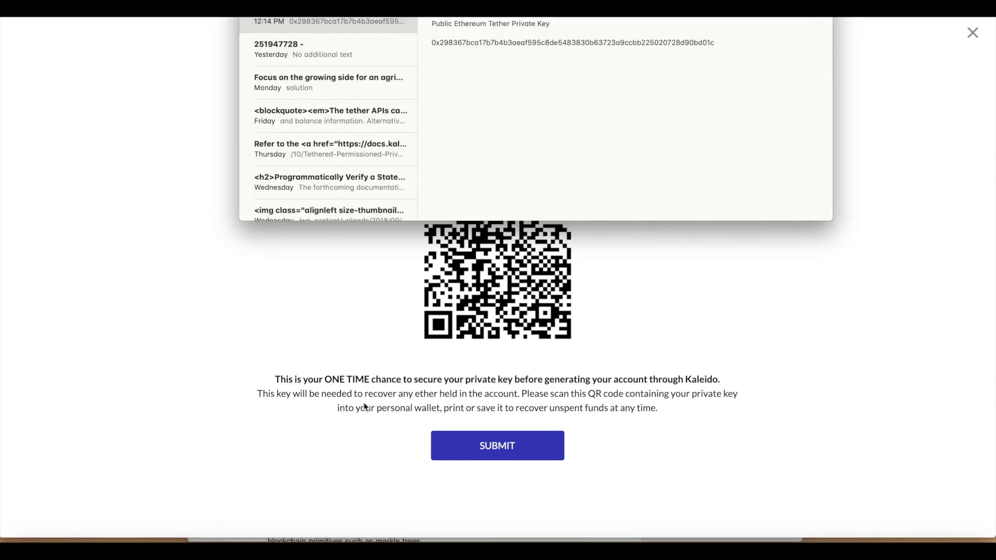
pyautogui.press('super+v')
pyautogui.click(253, 318)
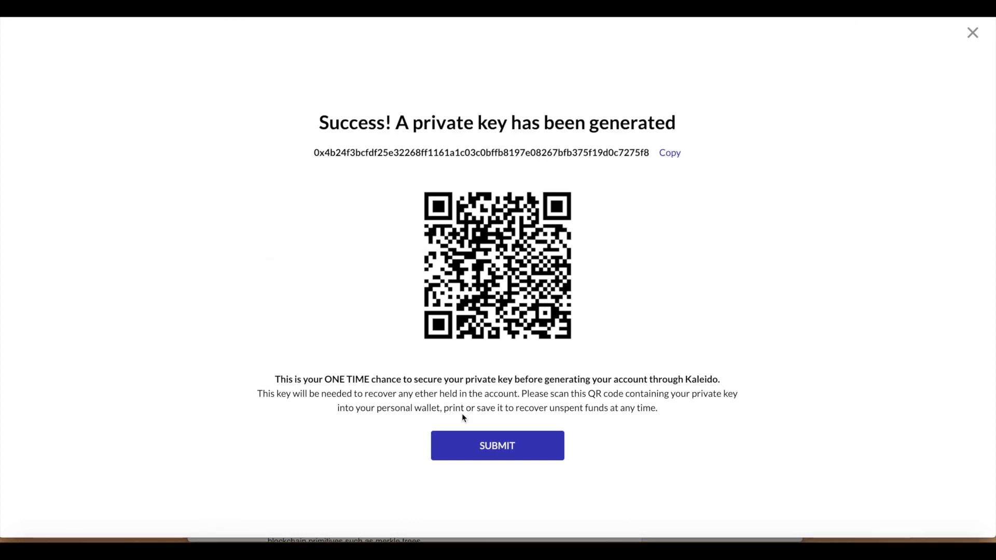
# - Submit the tether account, keep Rinkeby Testnet as target network, and copy its account address
pyautogui.click(511, 452)
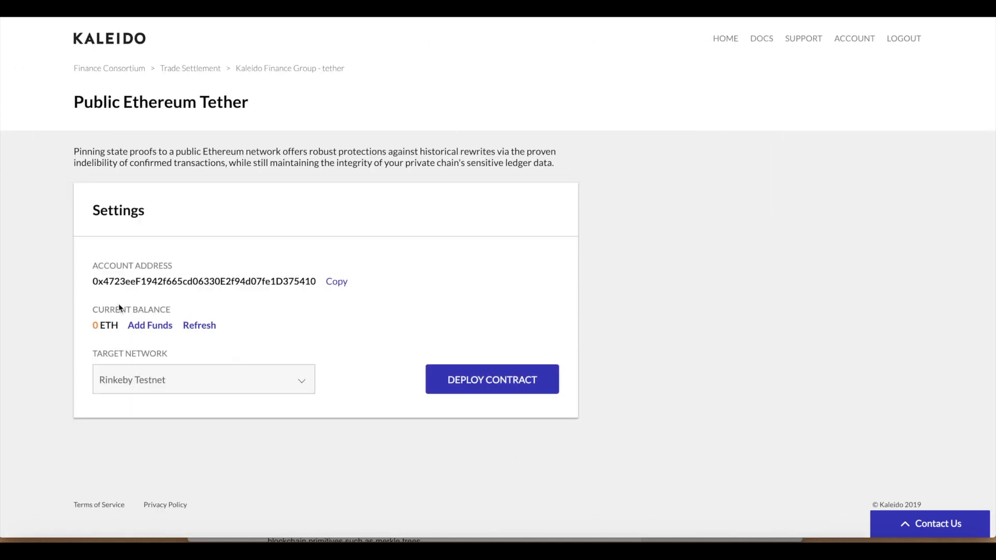
pyautogui.click(213, 379)
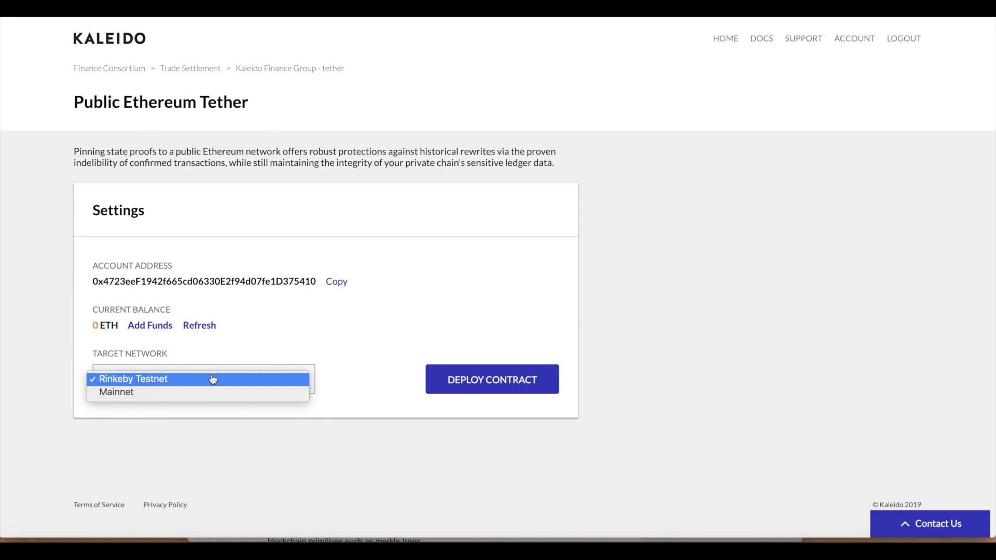
pyautogui.click(213, 380)
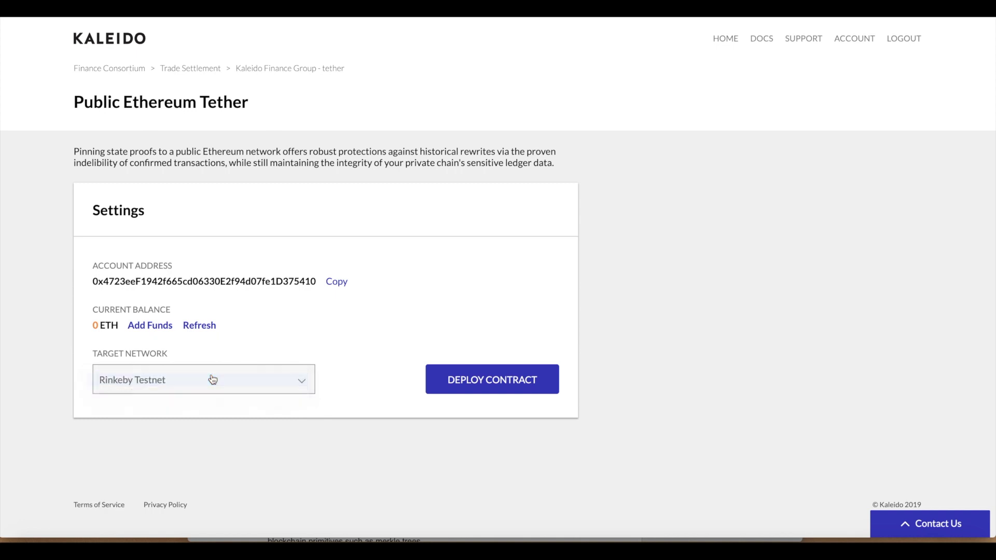
pyautogui.click(336, 285)
# - Send 50 USD of Rinkeby ether (0.480303 ETH) from MetaMask to the tether's account address
pyautogui.click(856, 8)
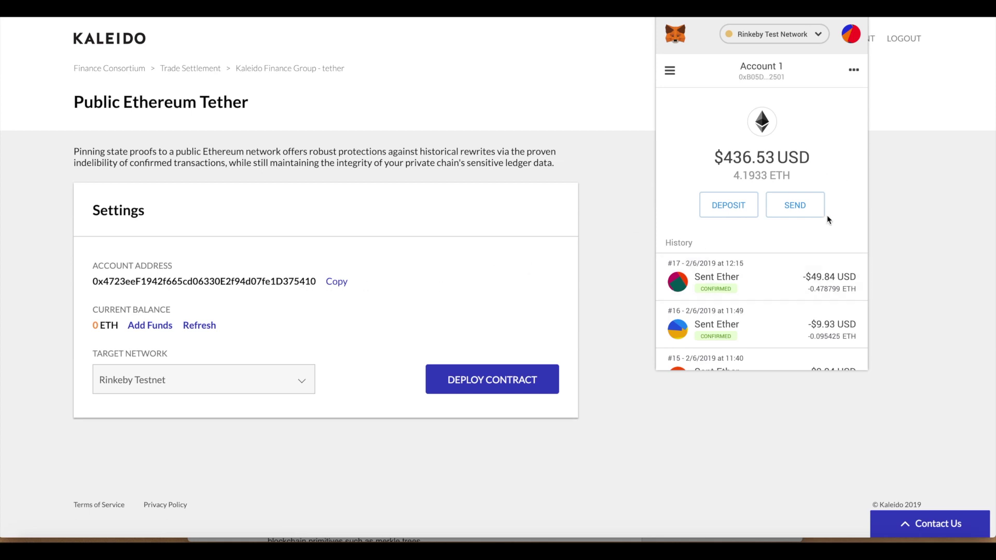
pyautogui.click(807, 208)
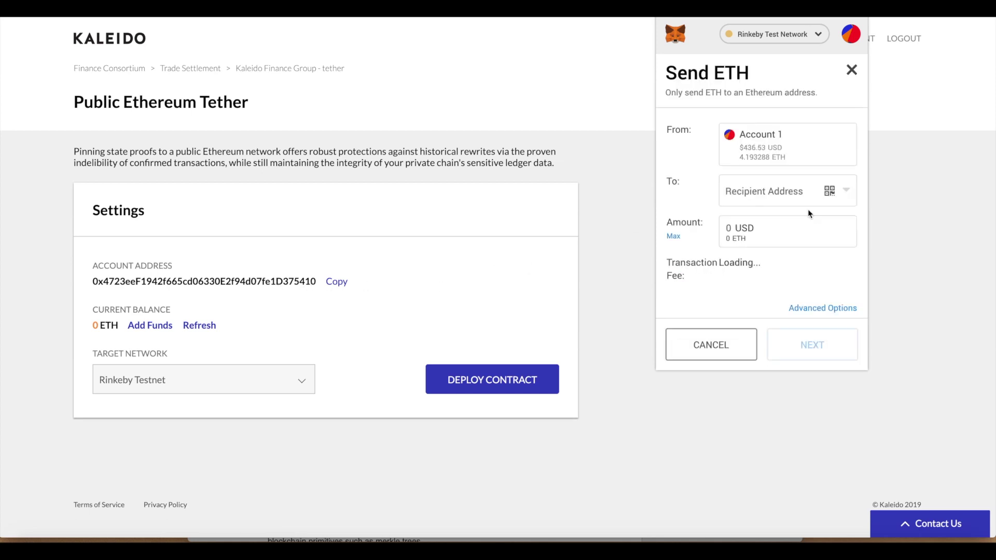
pyautogui.click(771, 192)
pyautogui.hotkey('ctrl', 'v')
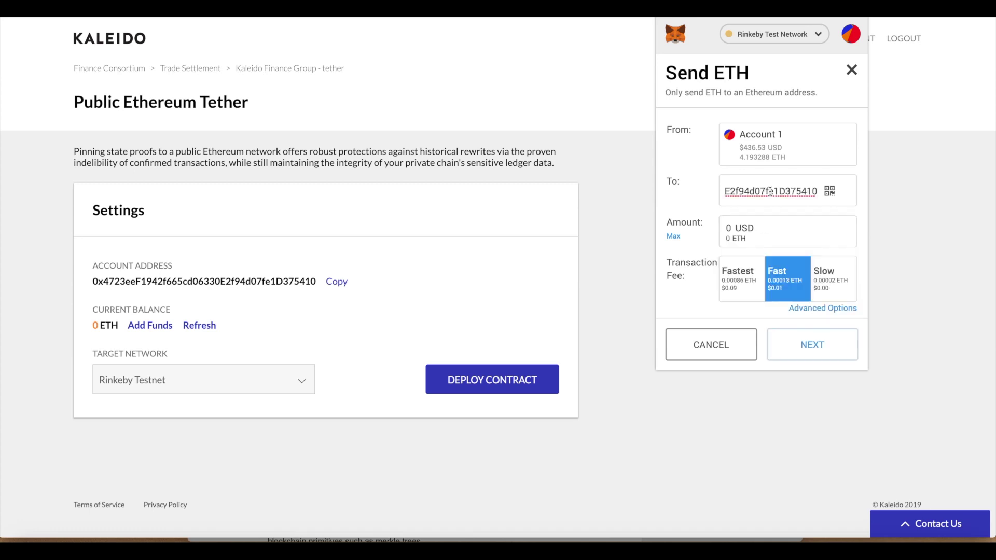
pyautogui.click(729, 228)
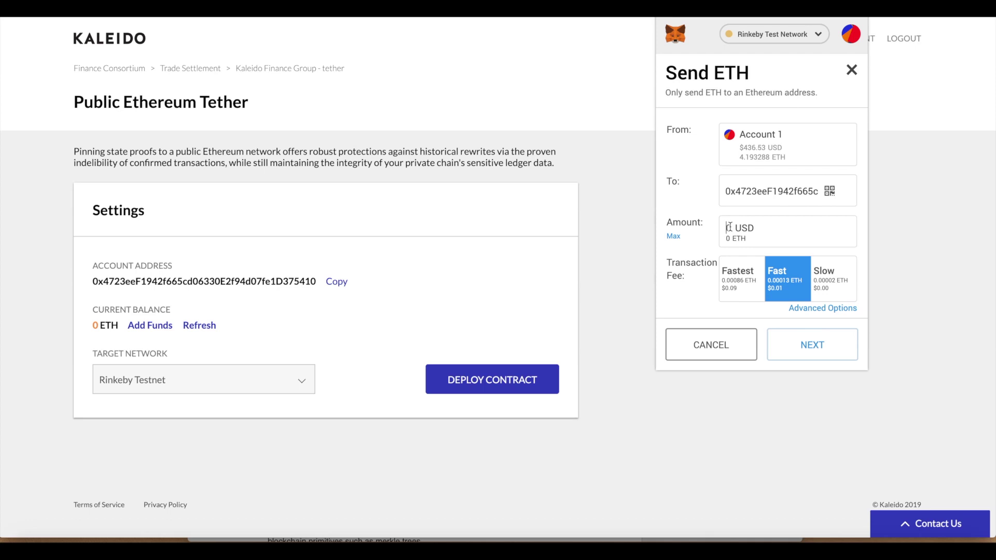
pyautogui.write('50')
pyautogui.click(807, 345)
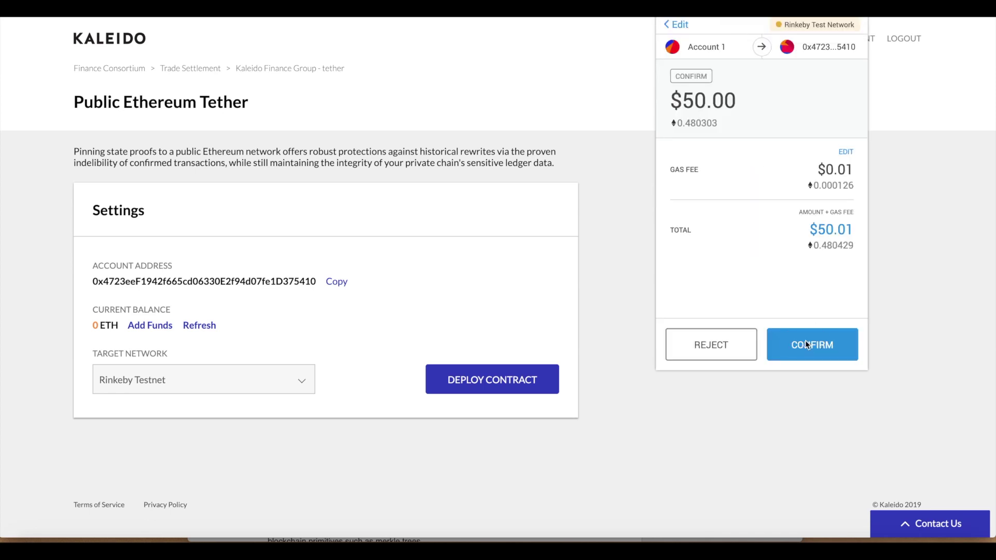
pyautogui.click(806, 341)
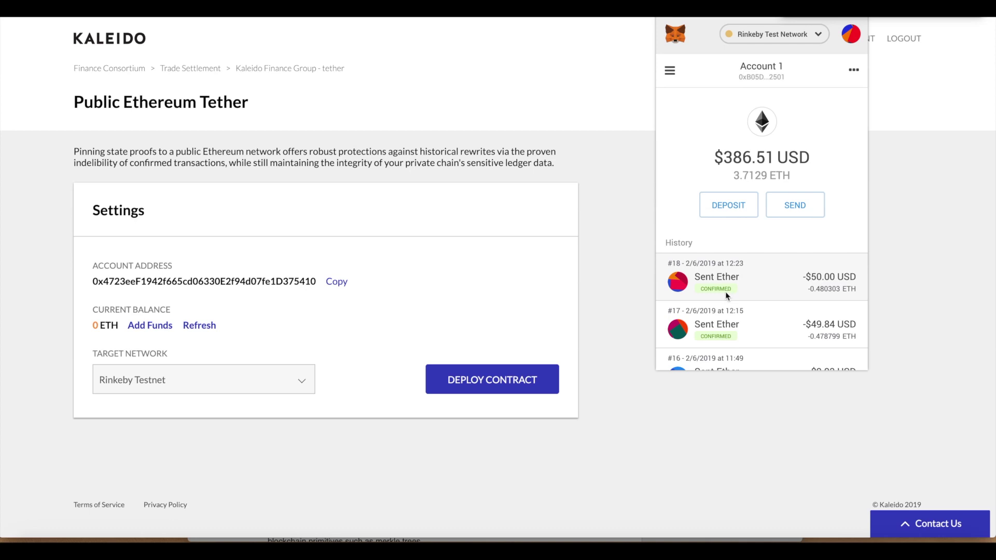
# - Refresh the tether's current balance so it reads 0.480302782874324 ETH
pyautogui.click(386, 299)
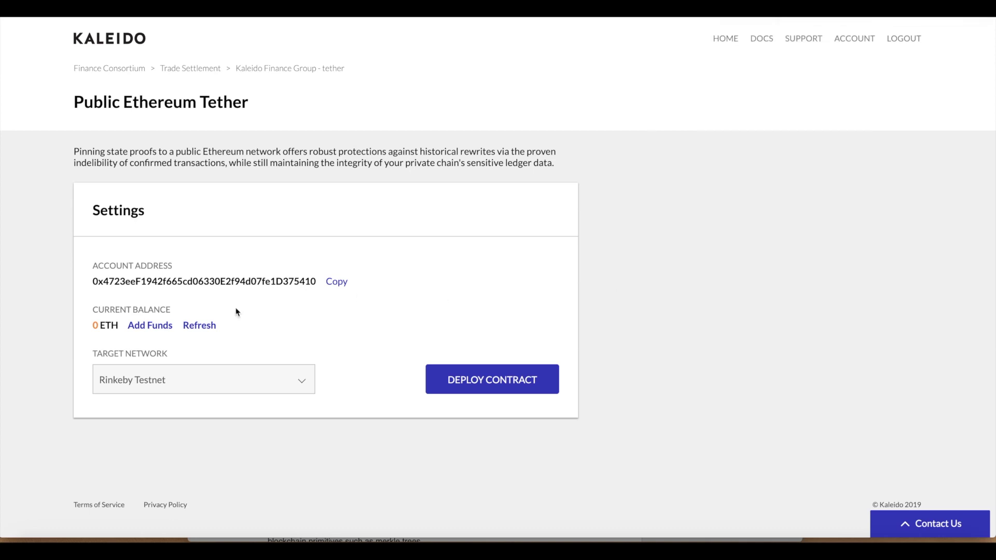
pyautogui.click(211, 326)
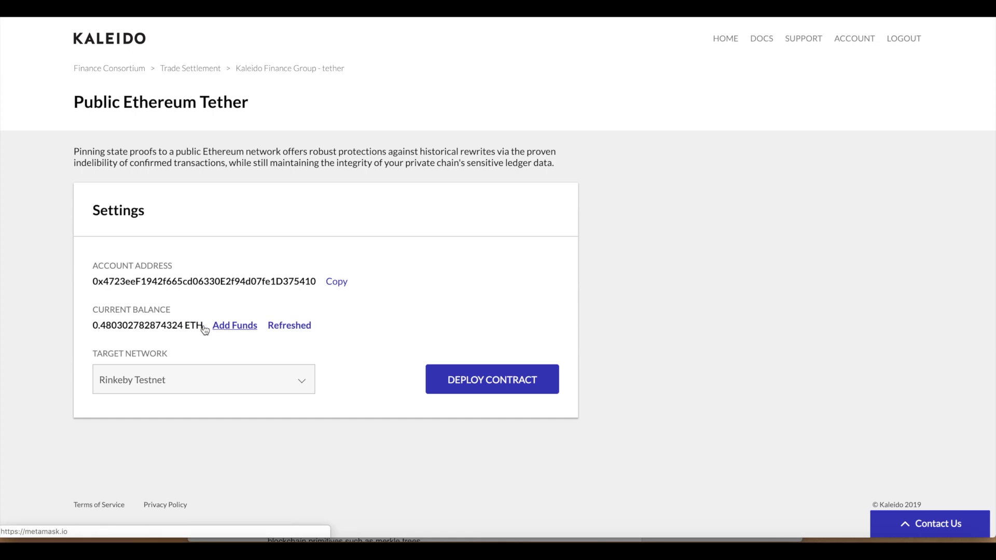
pyautogui.doubleClick(134, 324)
pyautogui.click(135, 324)
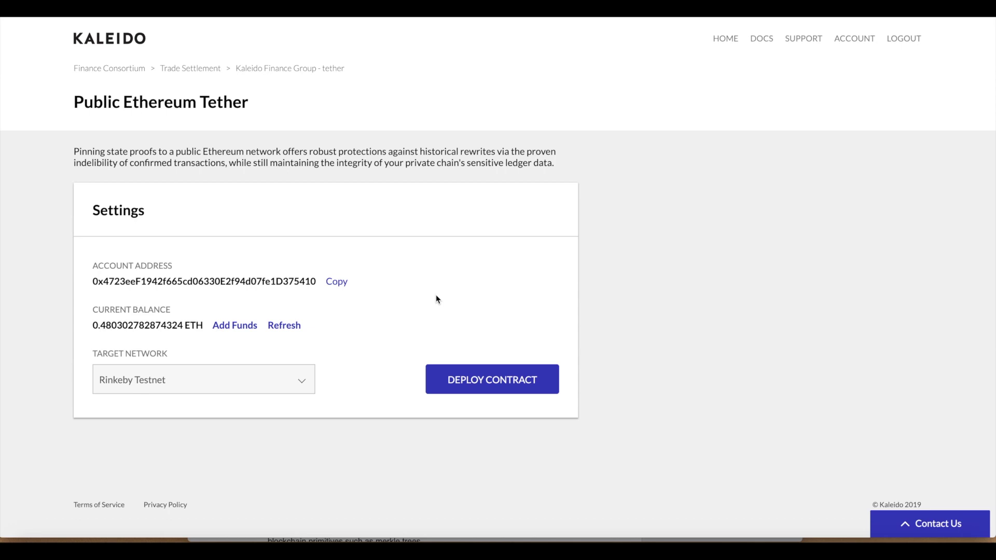
# - Deploy the tether smart contract to Rinkeby Testnet
pyautogui.click(468, 377)
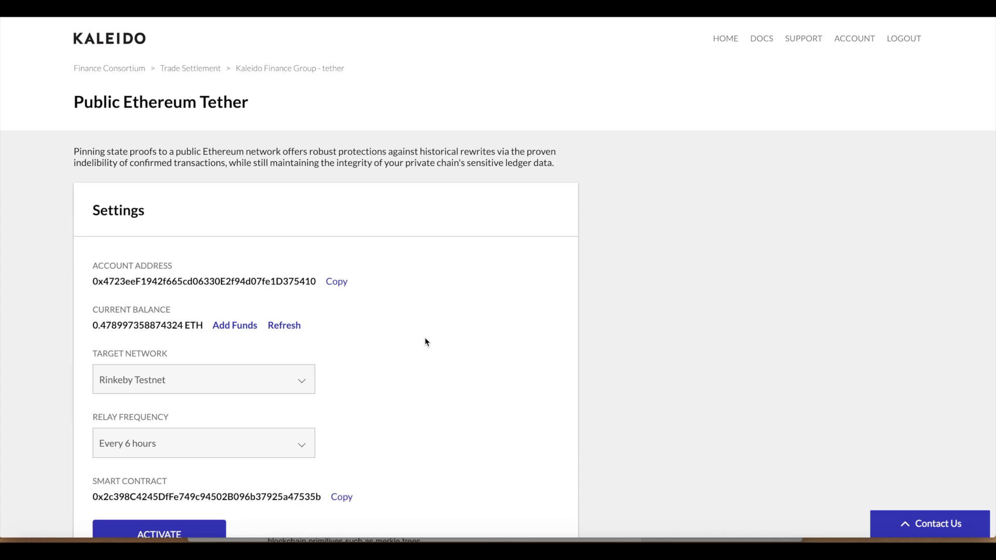
# - Change the tether's Relay Frequency from Every 6 hours to Every 1 hour
pyautogui.scroll(-2, 426, 342)
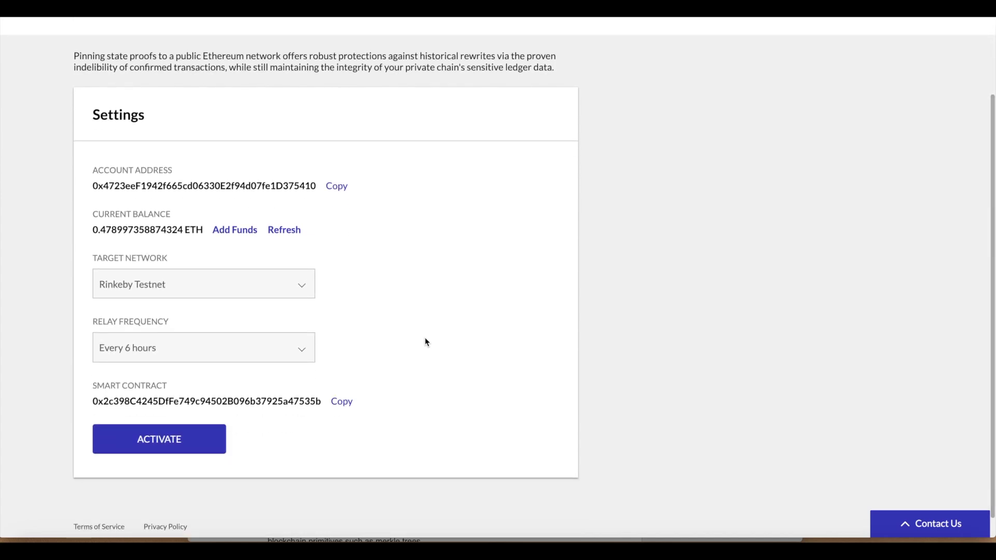
pyautogui.click(311, 349)
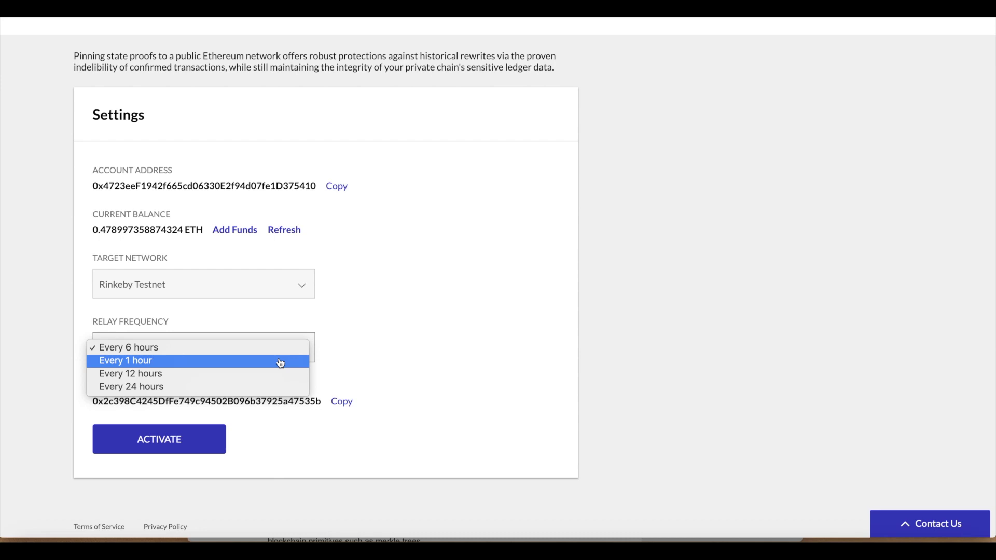
pyautogui.click(224, 363)
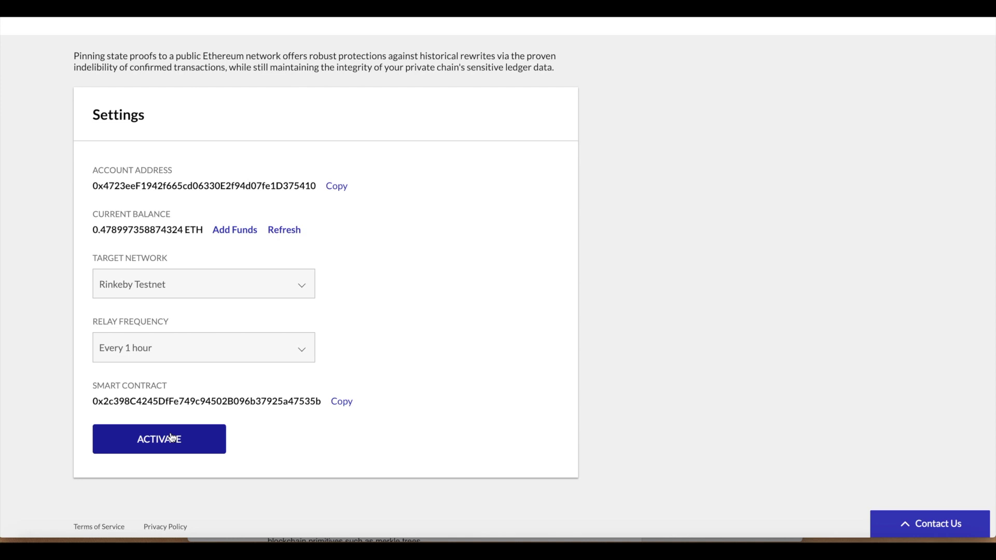
# - Activate the tether so its status reads Protected by Rinkeby Testnet
pyautogui.click(171, 438)
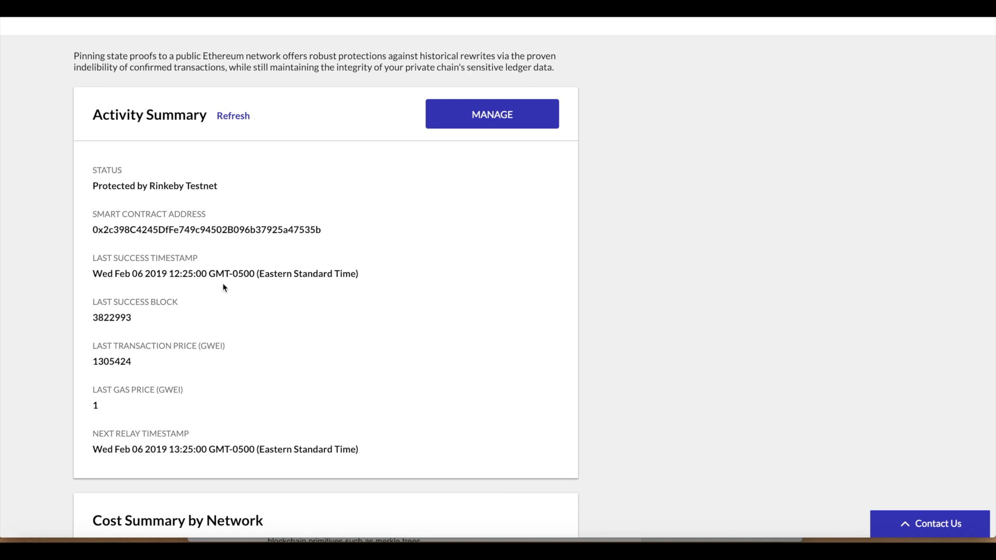
pyautogui.doubleClick(189, 274)
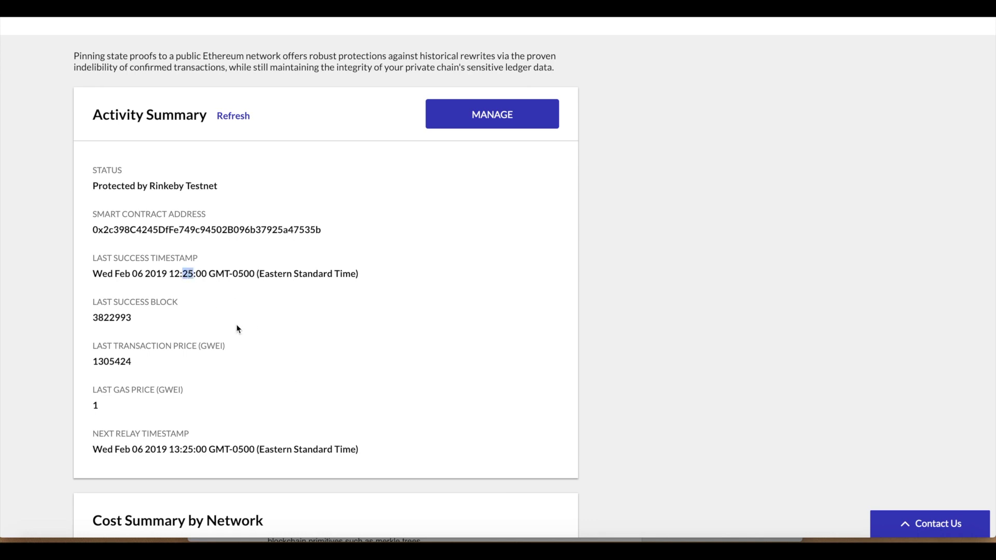
pyautogui.click(198, 291)
# - Review the Activity Summary and Cost Summary by Network sections
pyautogui.scroll(-3, 356, 342)
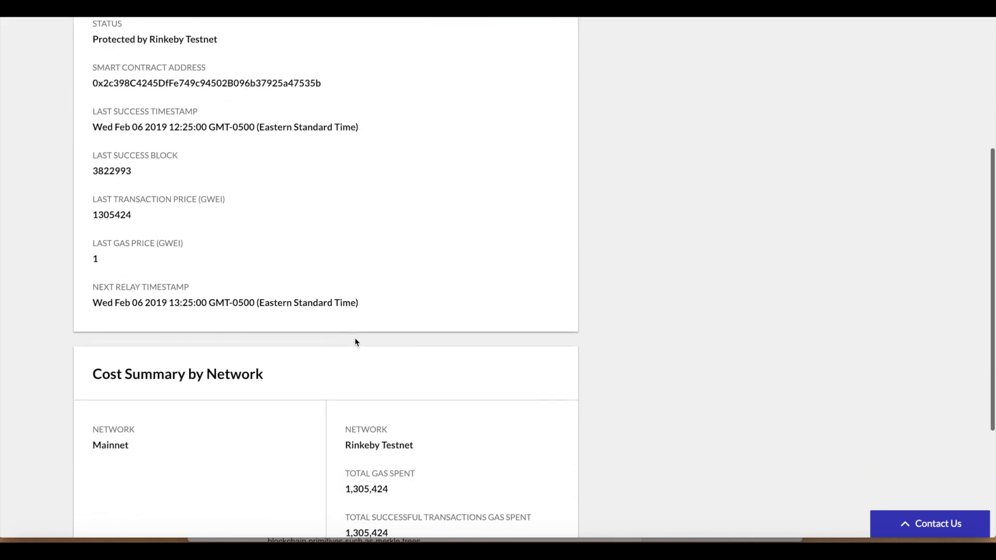
pyautogui.scroll(-3, 356, 341)
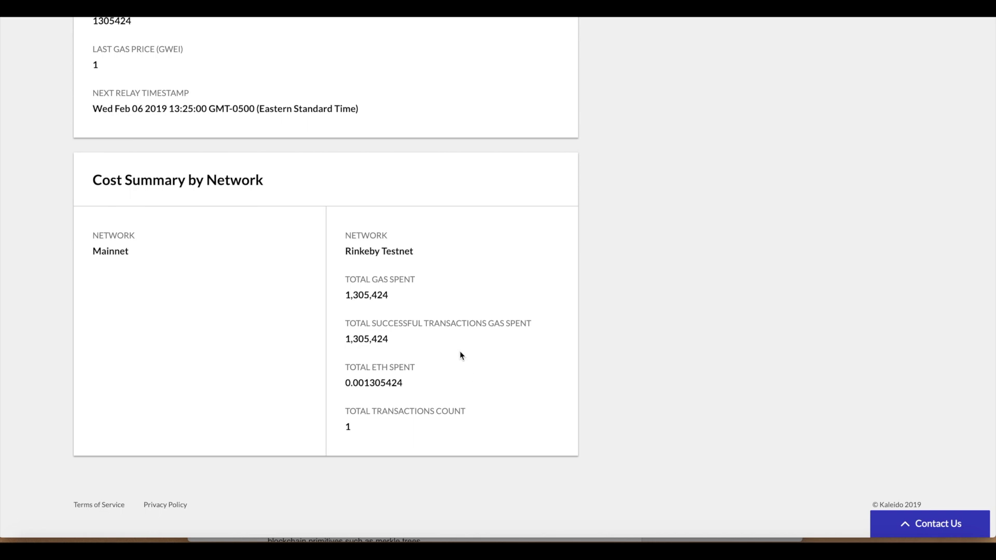
pyautogui.scroll(3, 460, 356)
pyautogui.scroll(3, 359, 210)
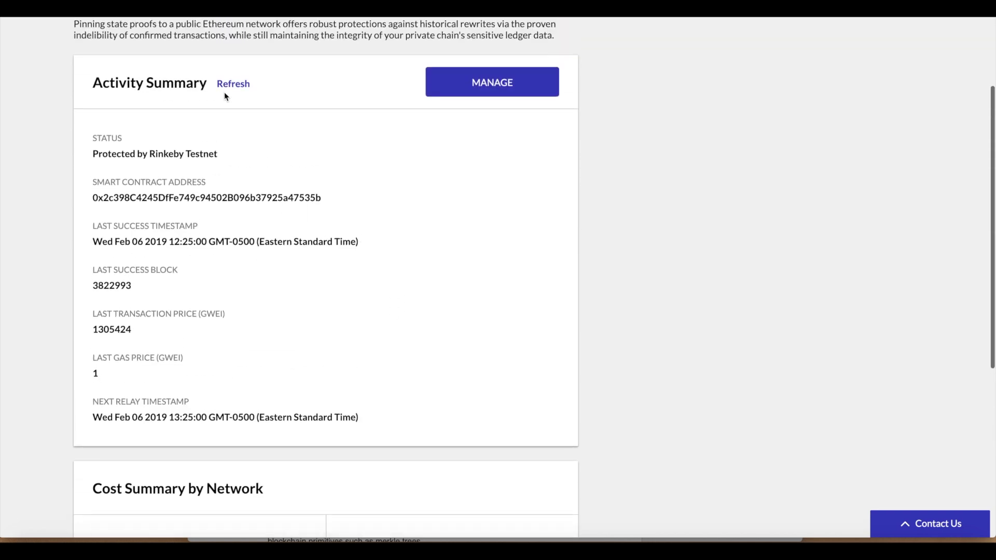
# - Refresh the tether Activity Summary to show the relay at block 3822997 costing 545307 GWEI
pyautogui.click(235, 86)
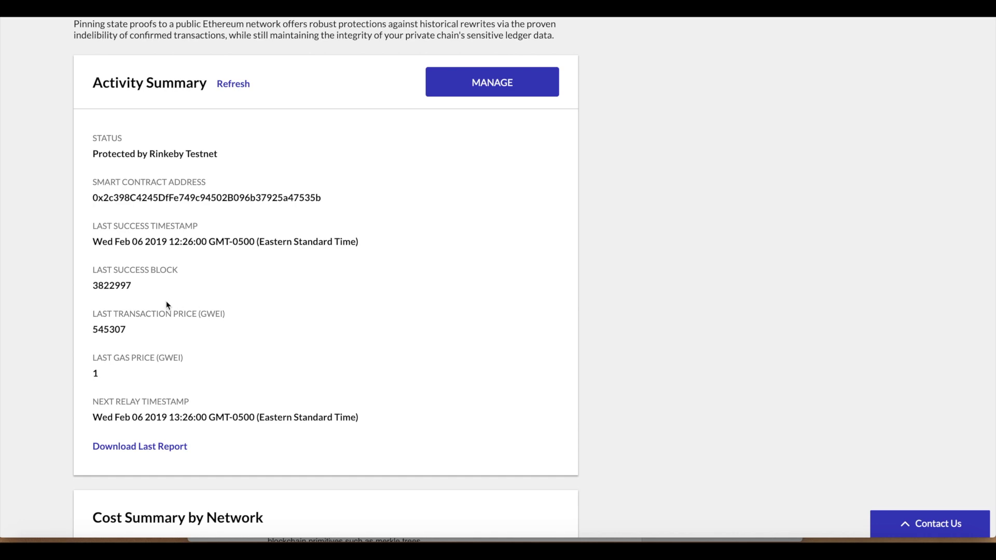
pyautogui.doubleClick(112, 330)
pyautogui.click(112, 330)
pyautogui.scroll(-1, 145, 337)
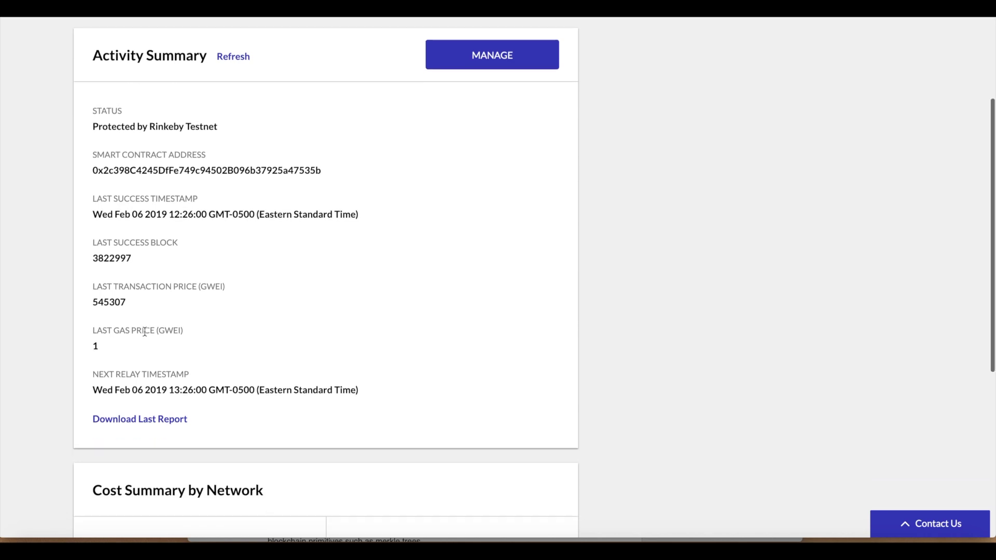
# - Download the last tether report and format its single-line JSON into indented node entries in VS Code
pyautogui.click(146, 425)
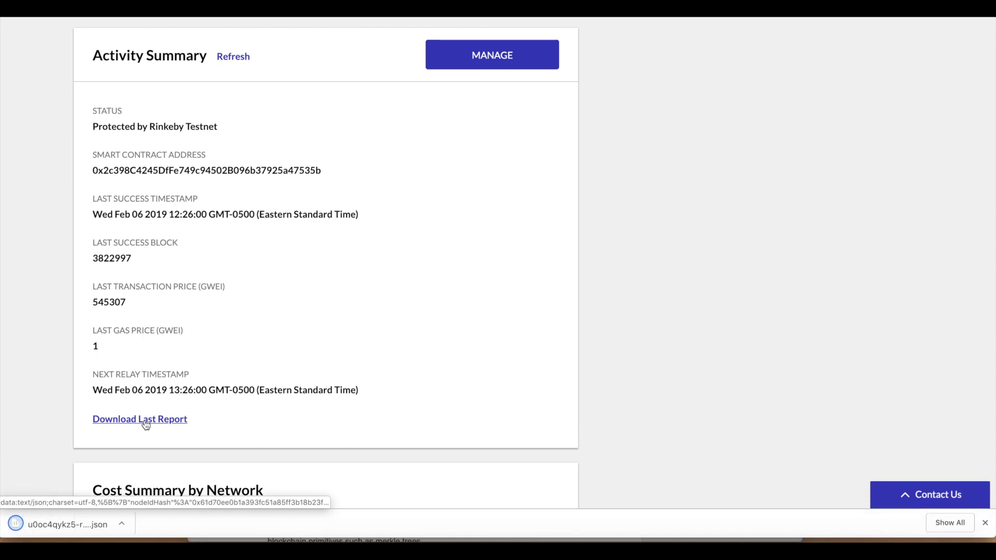
pyautogui.click(73, 521)
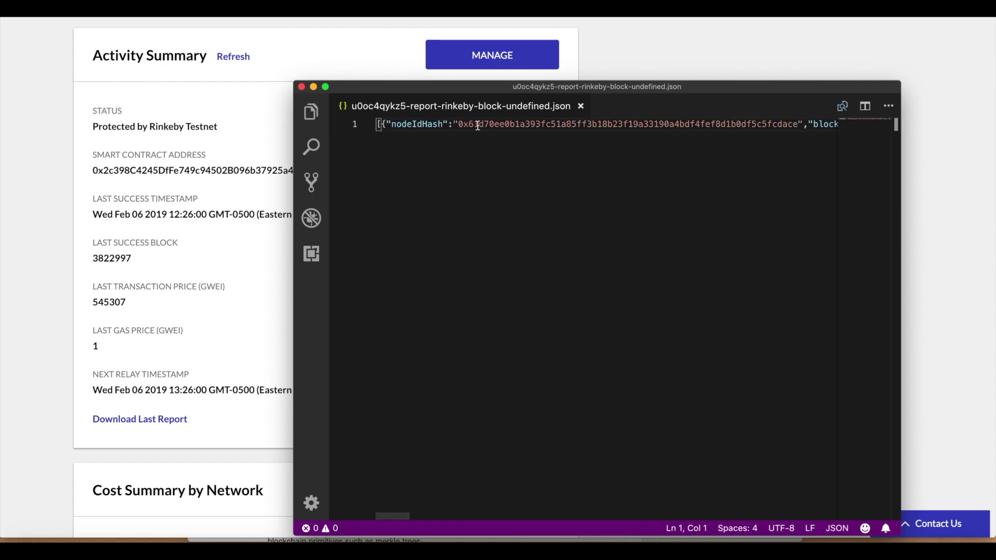
pyautogui.tripleClick(478, 126)
pyautogui.rightClick(478, 125)
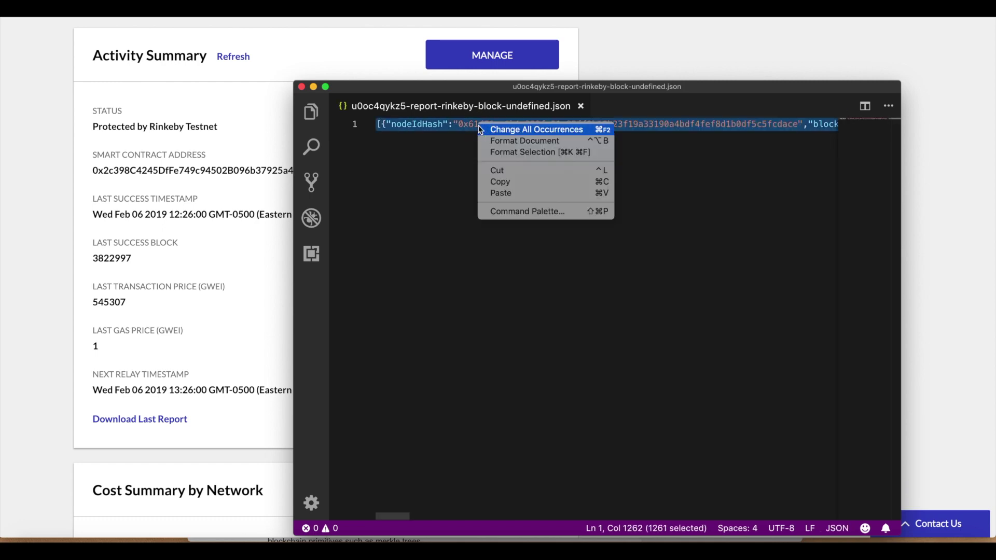
pyautogui.click(496, 152)
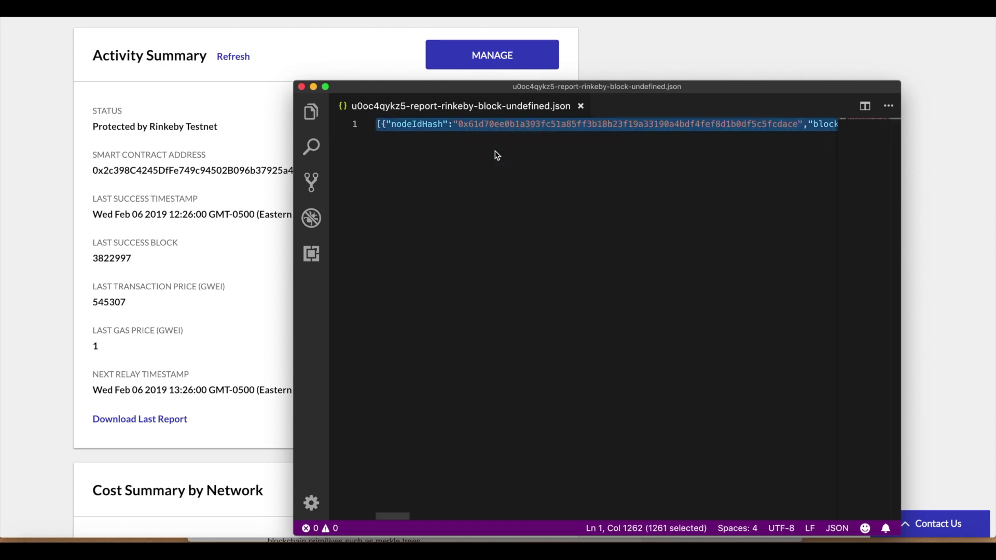
pyautogui.click(447, 470)
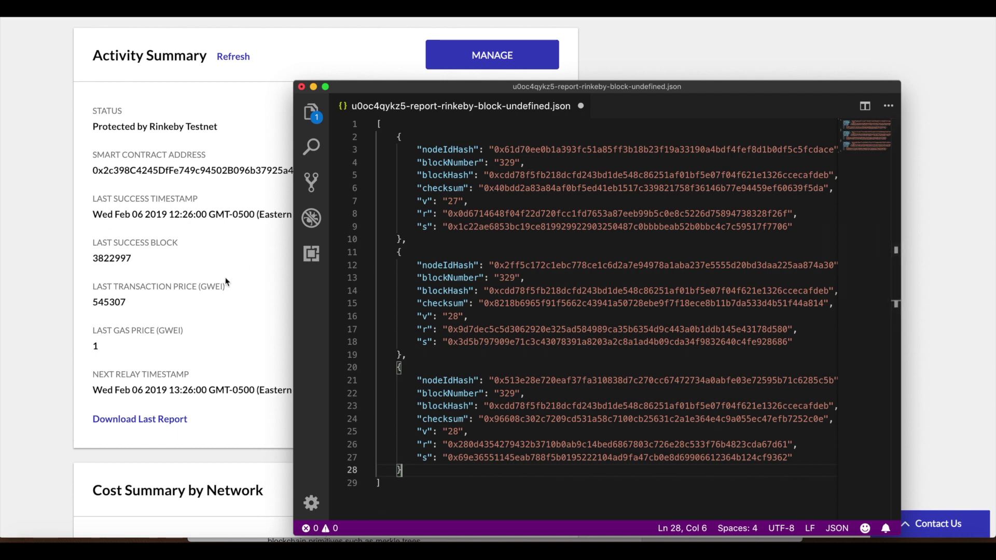
# - Go back to the Trade Settlement environment and open node 1's details page
pyautogui.click(266, 265)
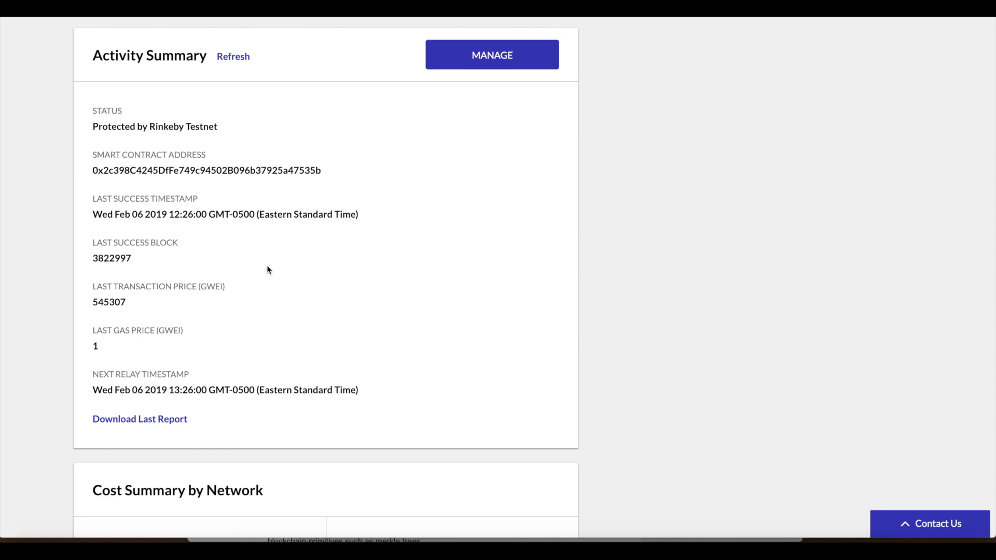
pyautogui.scroll(3, 507, 228)
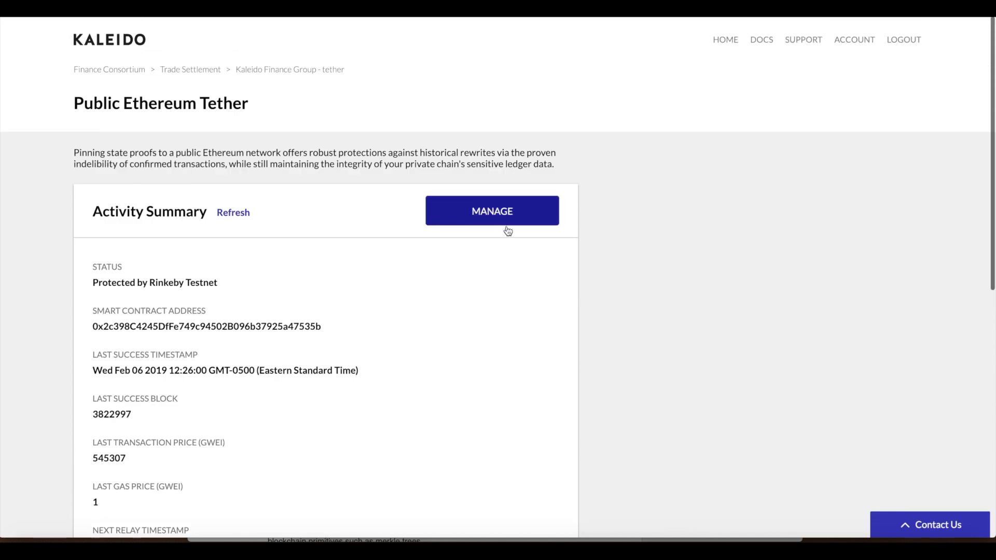
pyautogui.click(190, 69)
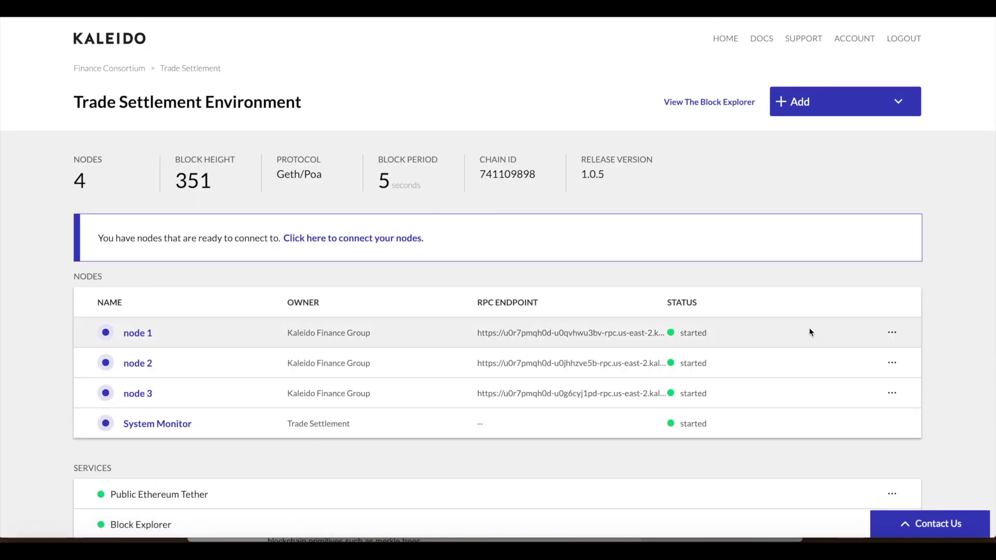
pyautogui.click(896, 337)
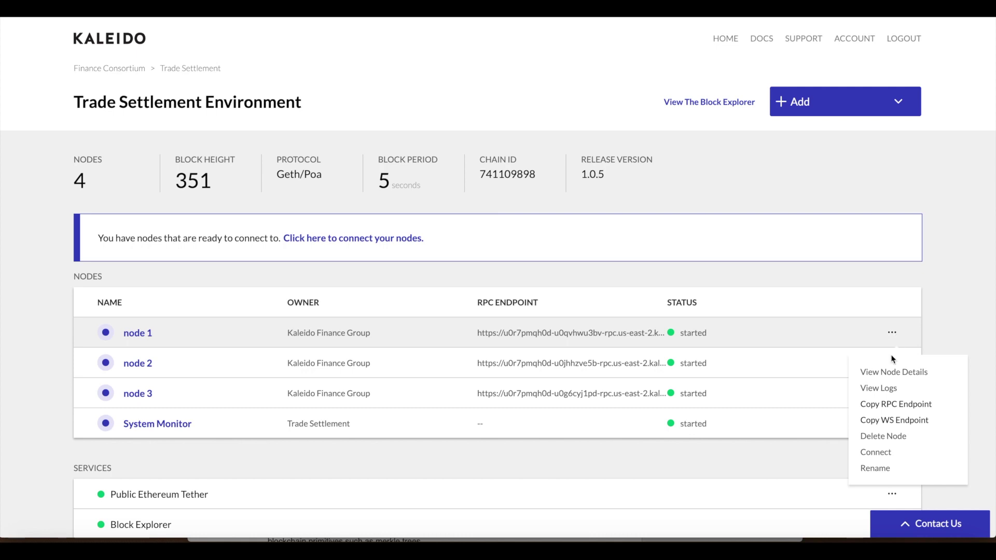
pyautogui.click(890, 371)
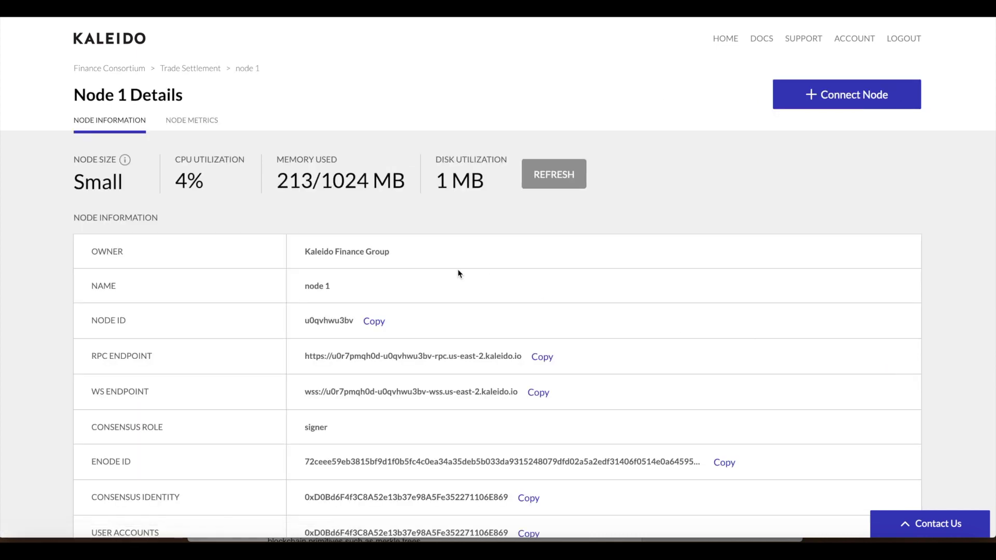
# - Scroll to the Node Information table and inspect node 1's signing address
pyautogui.scroll(-2, 460, 244)
pyautogui.scroll(-8, 462, 280)
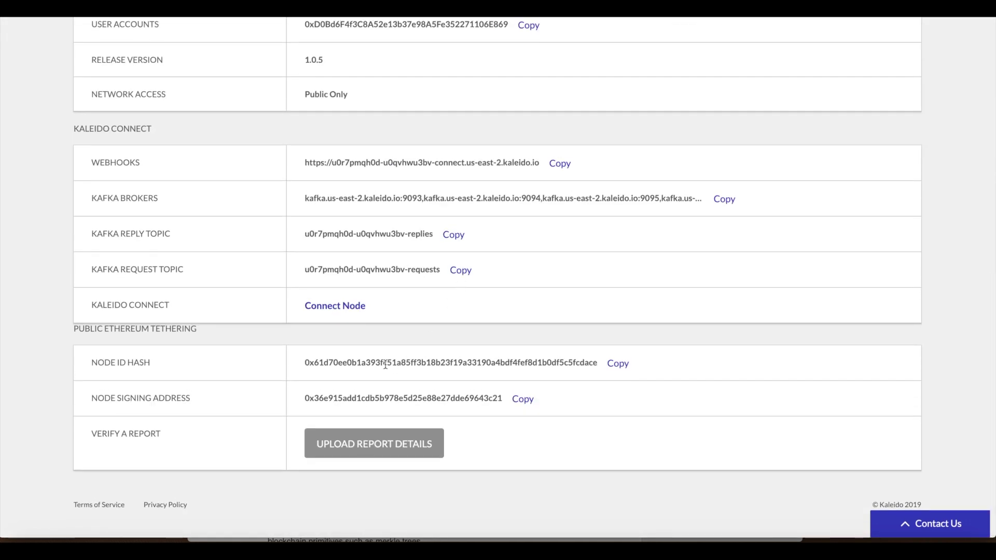
pyautogui.doubleClick(373, 398)
pyautogui.click(372, 397)
pyautogui.doubleClick(372, 397)
pyautogui.click(372, 398)
pyautogui.doubleClick(373, 397)
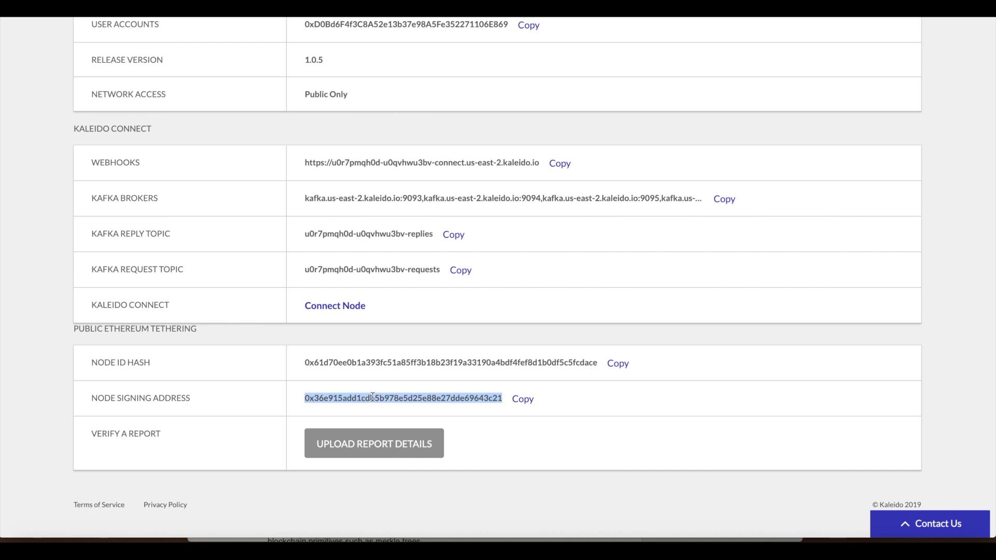
pyautogui.click(373, 397)
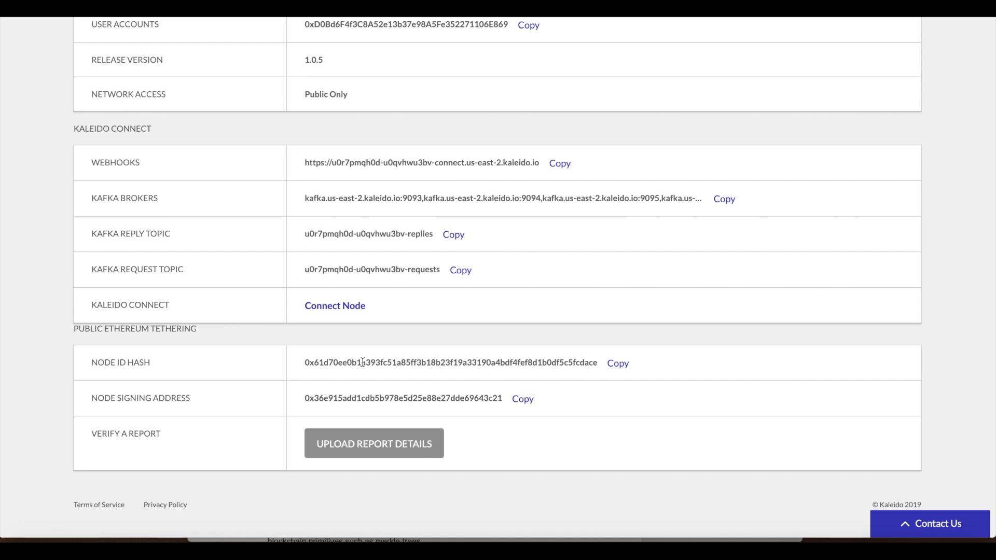
pyautogui.scroll(7, 362, 362)
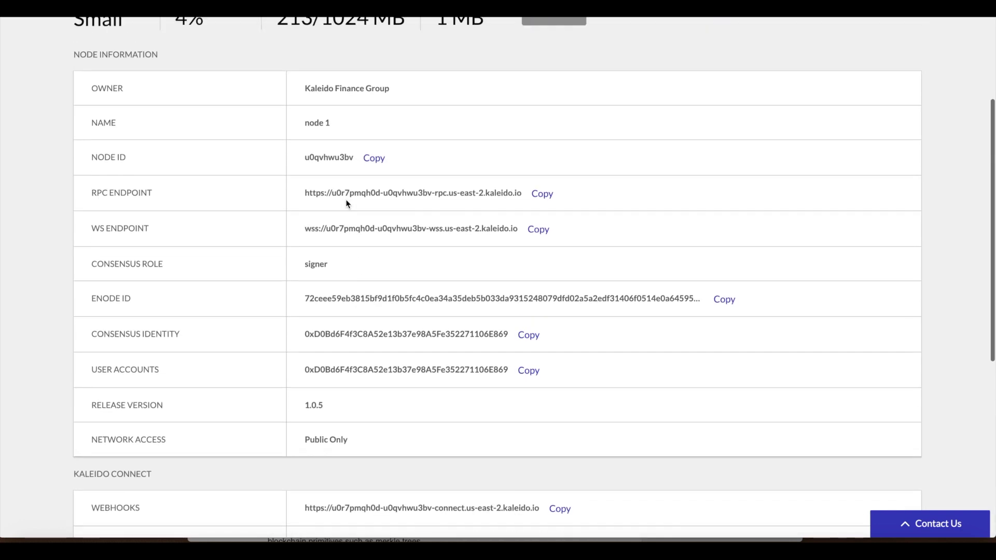
# - Copy node 1's ID and build the Terminal command echo -n "<node ID>" | shasum -a 256
pyautogui.click(375, 159)
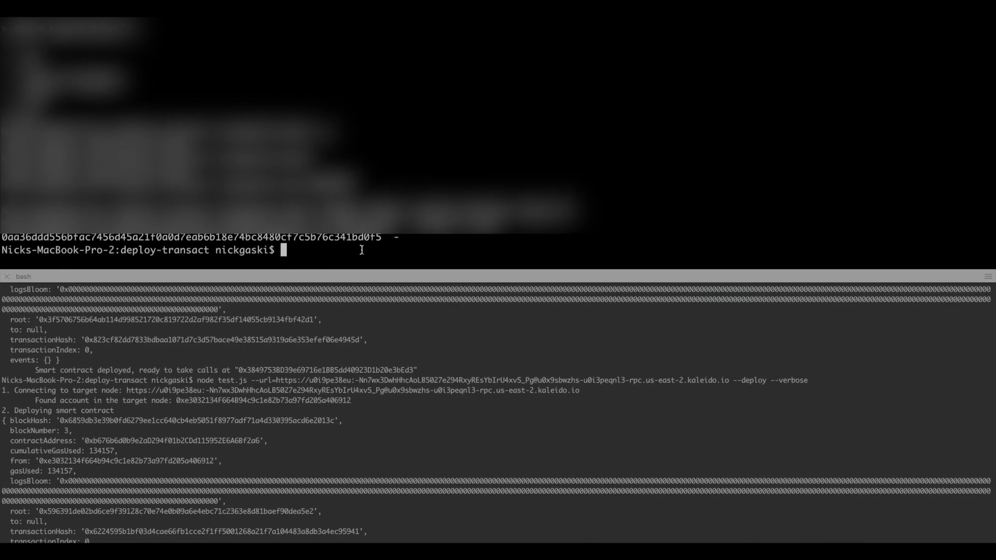
pyautogui.write('echo -n "')
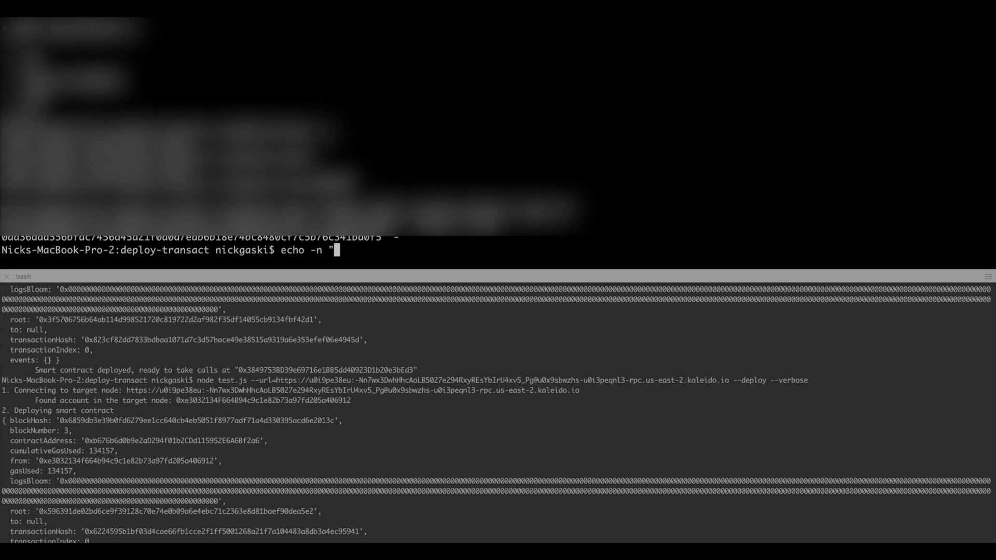
pyautogui.press('super+v')
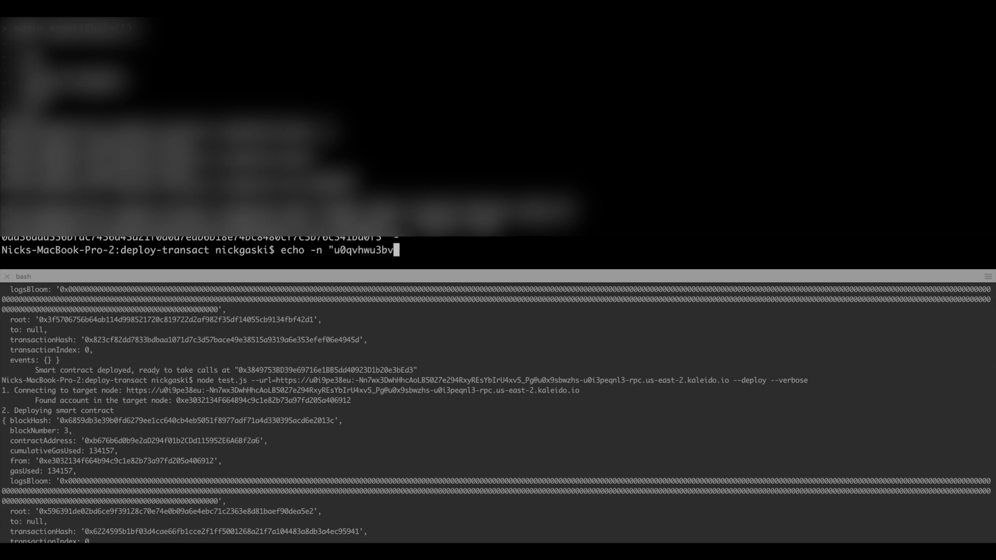
pyautogui.write('" | shasum ')
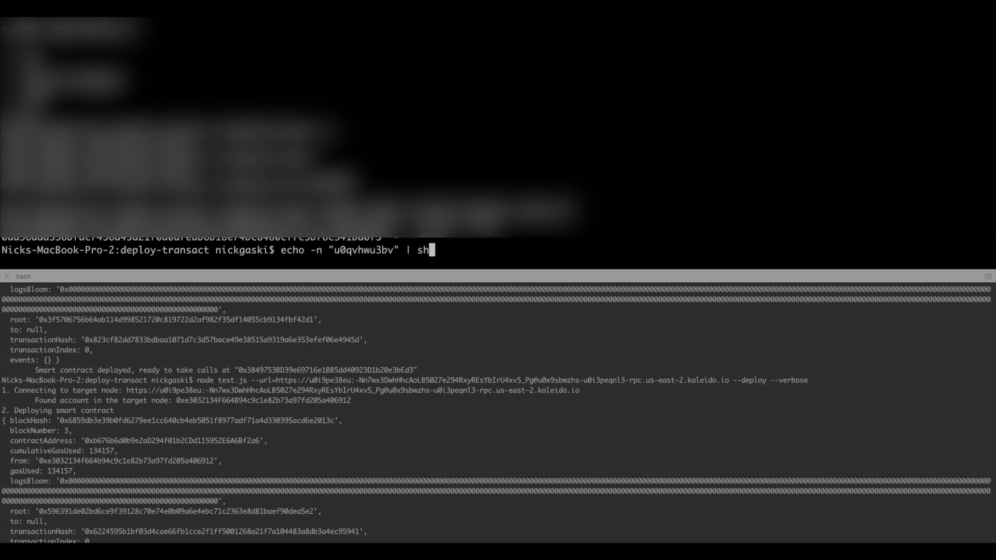
pyautogui.write('-a 25')
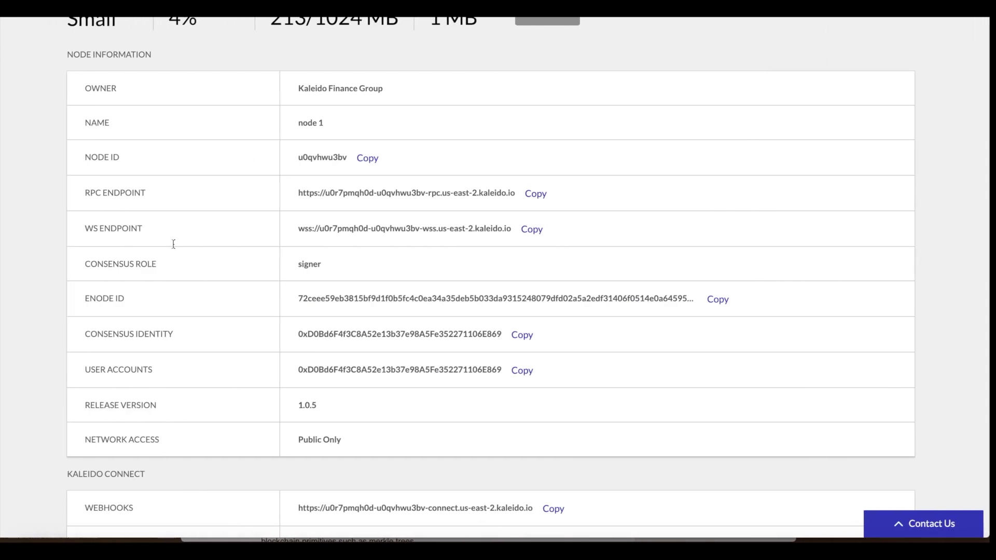
# - Scroll to Public Ethereum Tethering and start Verify a Report for node 1
pyautogui.scroll(-4, 412, 352)
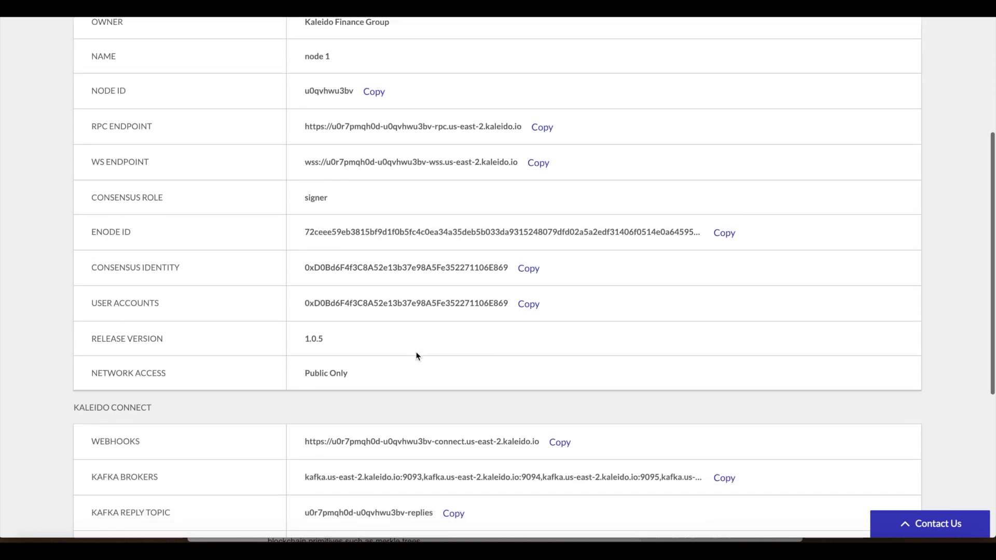
pyautogui.scroll(-3, 417, 356)
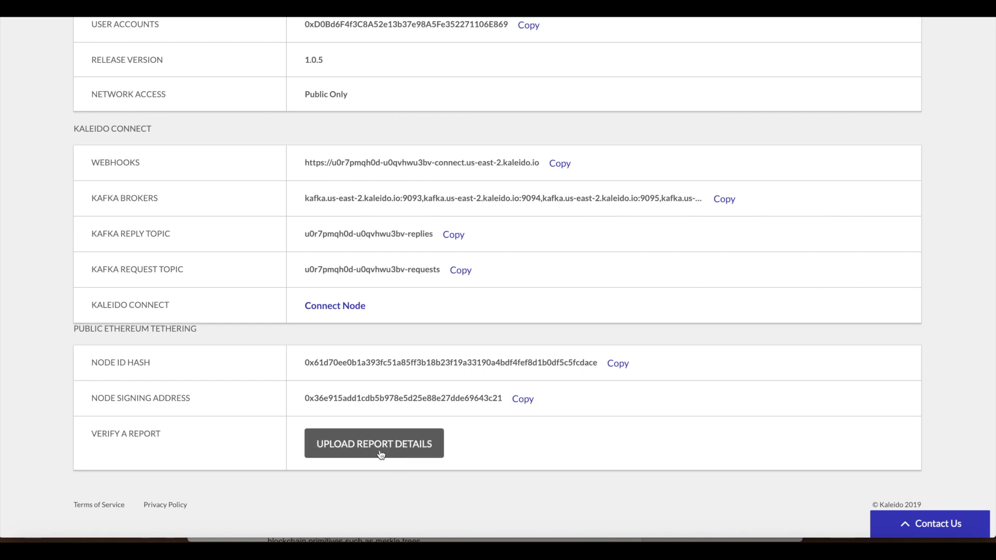
pyautogui.doubleClick(381, 399)
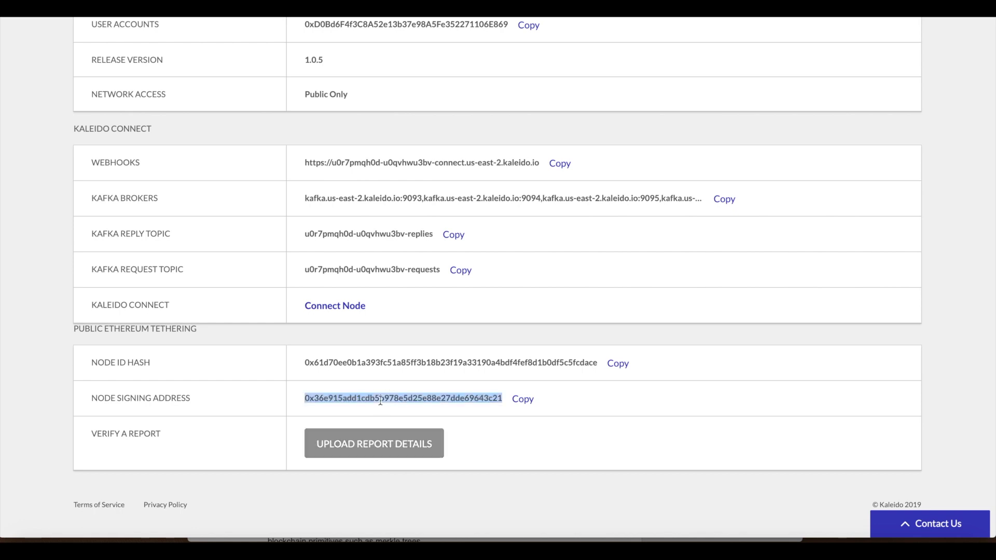
pyautogui.click(381, 399)
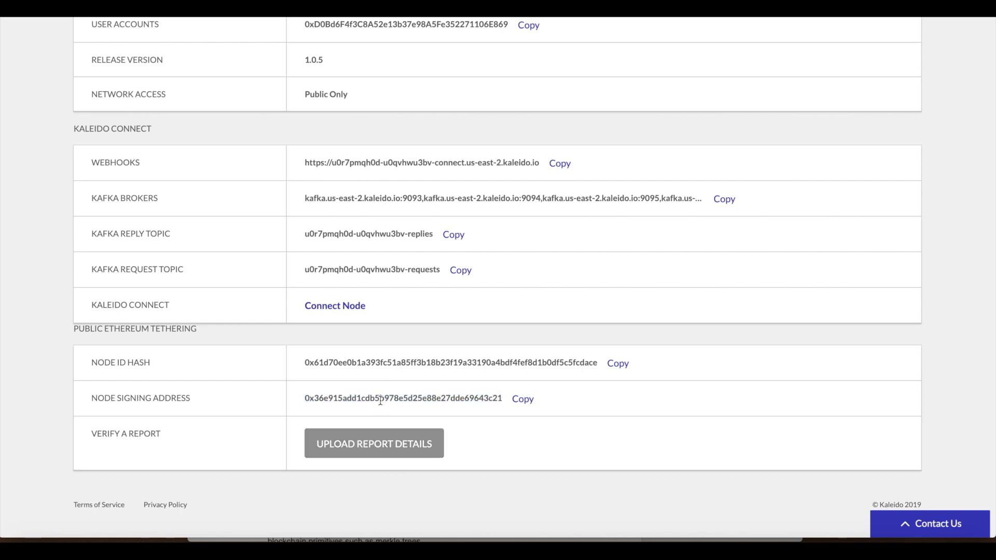
pyautogui.click(381, 453)
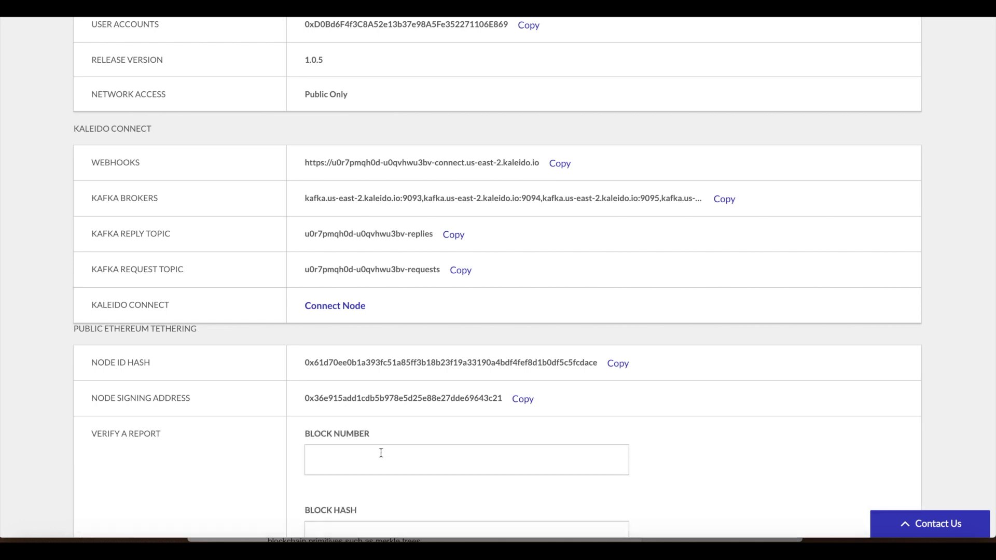
pyautogui.scroll(-1, 407, 427)
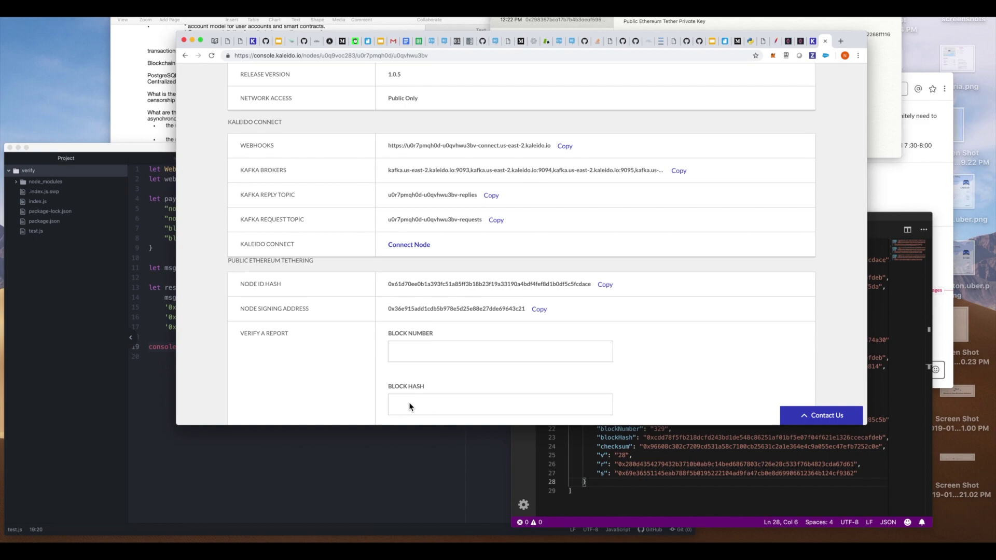
# - Enter the report's block number 329 into Kaleido's Block Number field
pyautogui.hotkey('ctrl', 'Up')
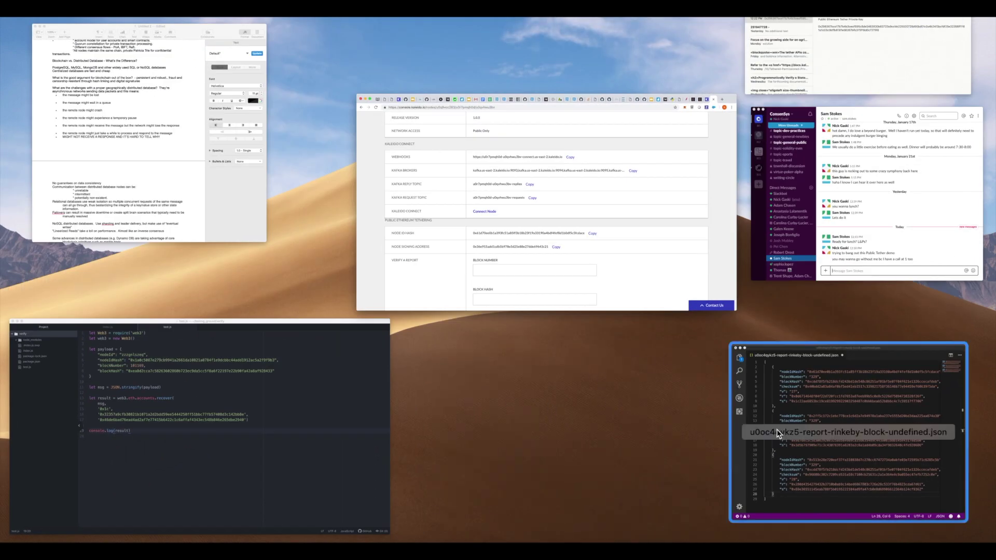
pyautogui.click(777, 428)
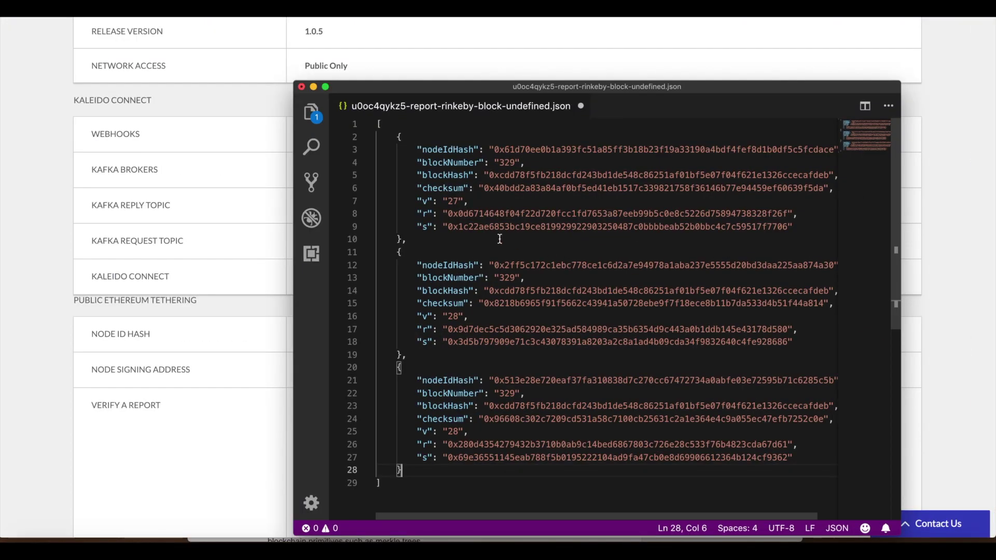
pyautogui.doubleClick(507, 163)
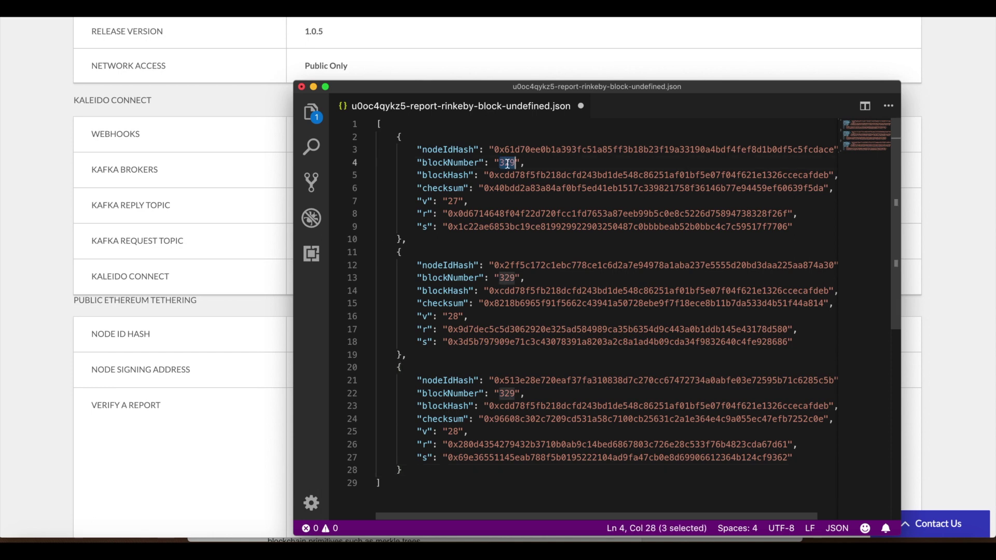
pyautogui.click(275, 378)
pyautogui.click(396, 436)
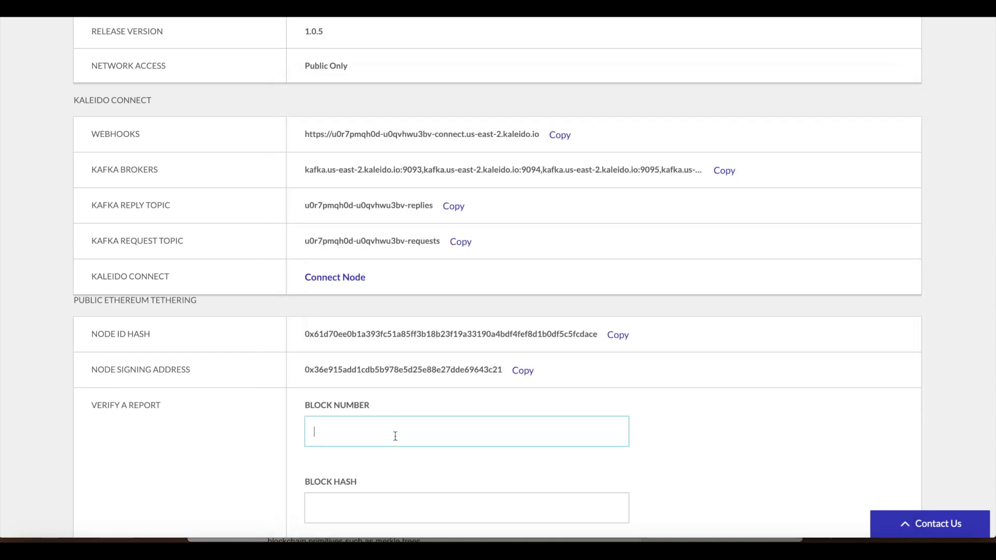
pyautogui.write('329')
# - Copy the first entry's blockHash from the JSON report and paste it into Block Hash
pyautogui.hotkey('ctrl', 'Up')
pyautogui.click(812, 424)
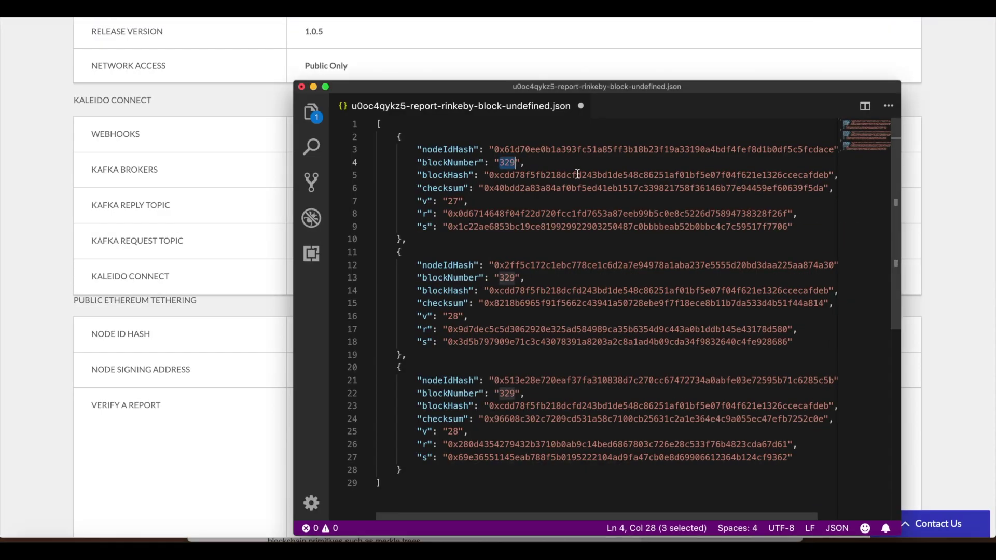
pyautogui.doubleClick(578, 174)
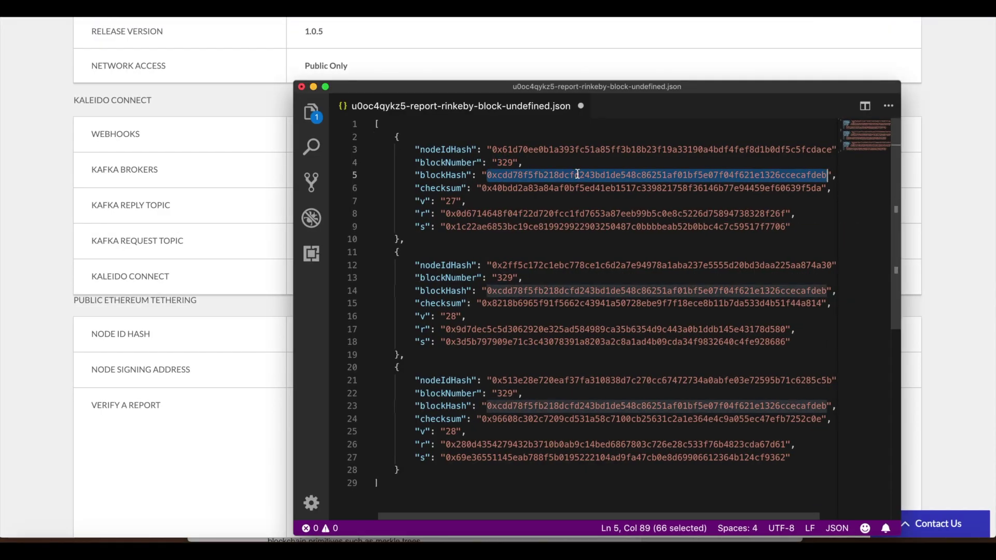
pyautogui.click(240, 357)
pyautogui.click(407, 510)
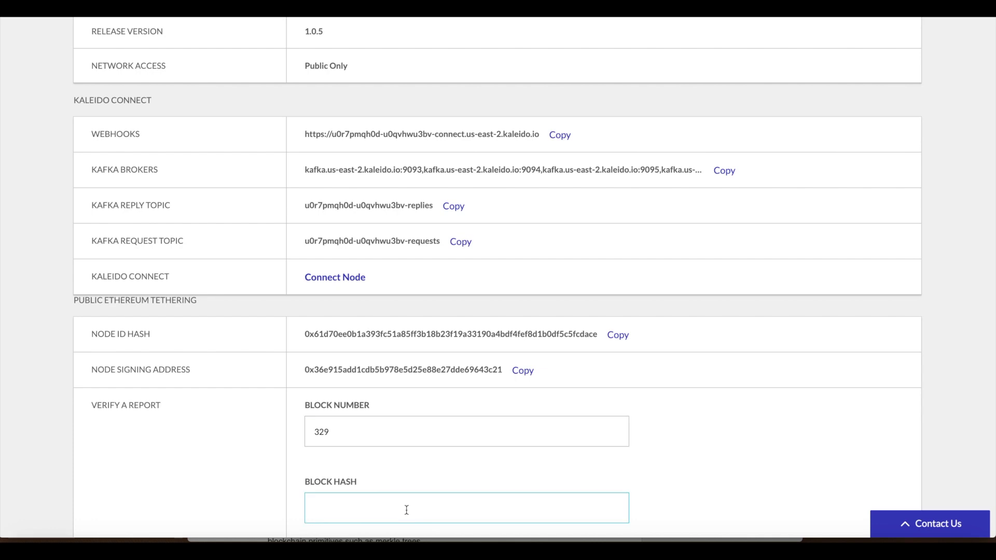
pyautogui.press('super+v')
pyautogui.scroll(-5, 406, 510)
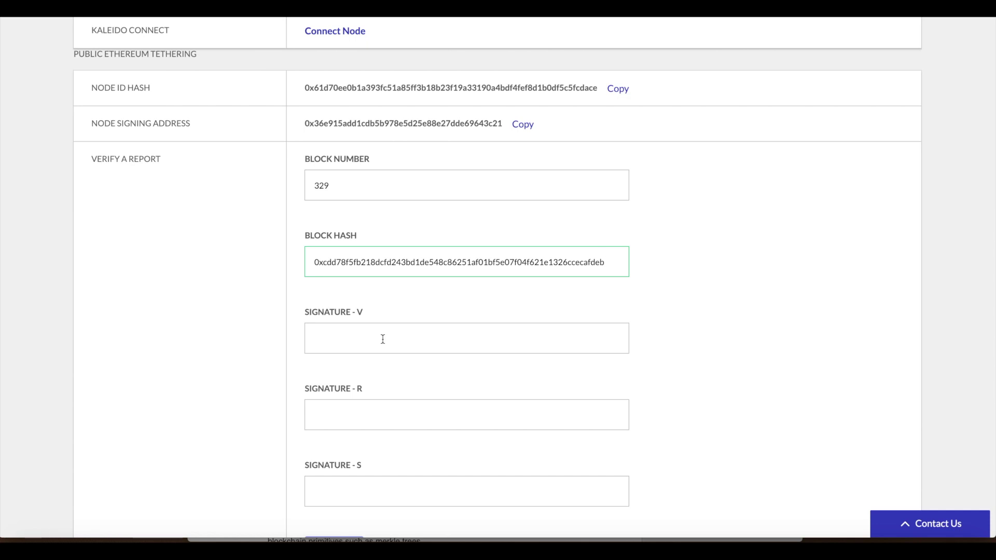
# - Paste the first entry's r value into Signature - R, clearing a mistaken paste in Signature - V
pyautogui.hotkey('ctrl', 'Up')
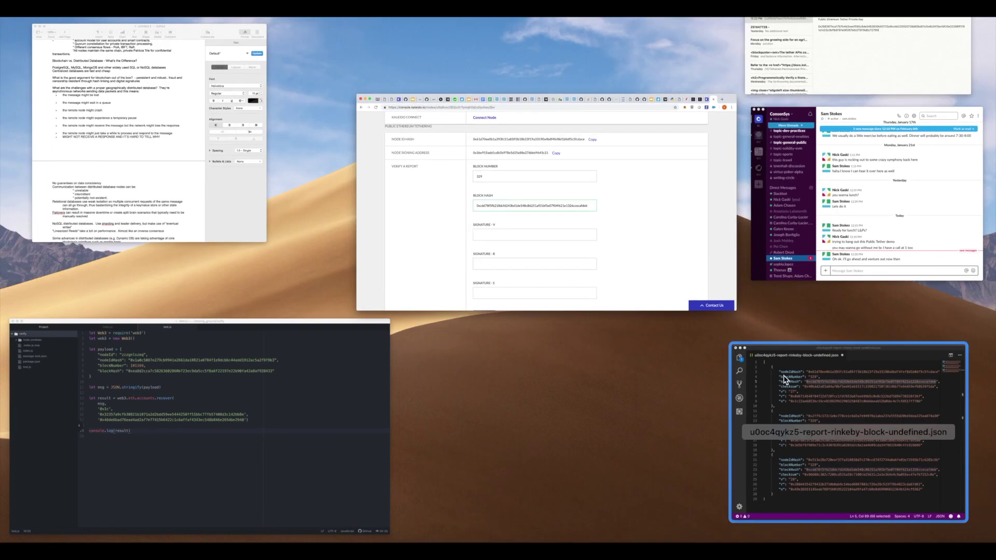
pyautogui.click(846, 420)
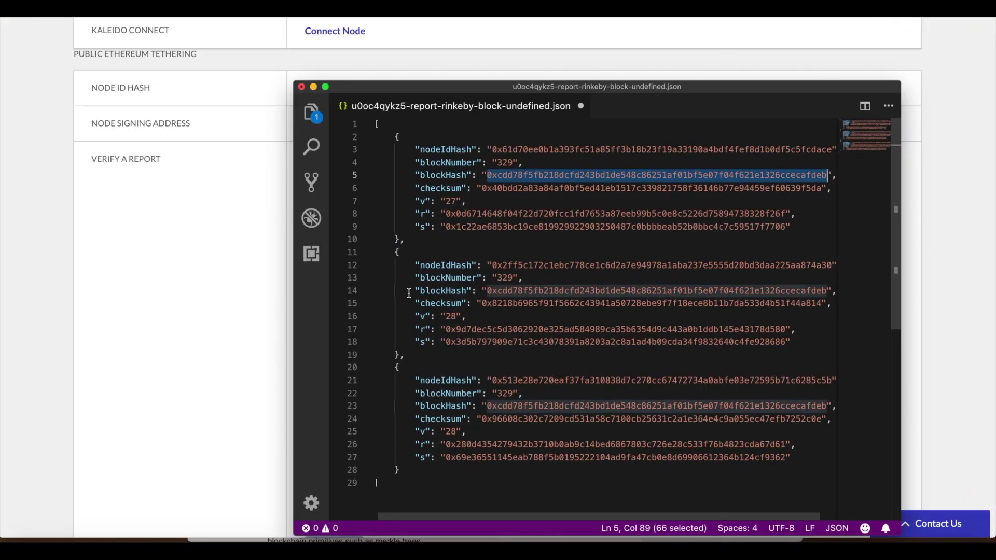
pyautogui.doubleClick(572, 213)
pyautogui.hotkey('ctrl', 'c')
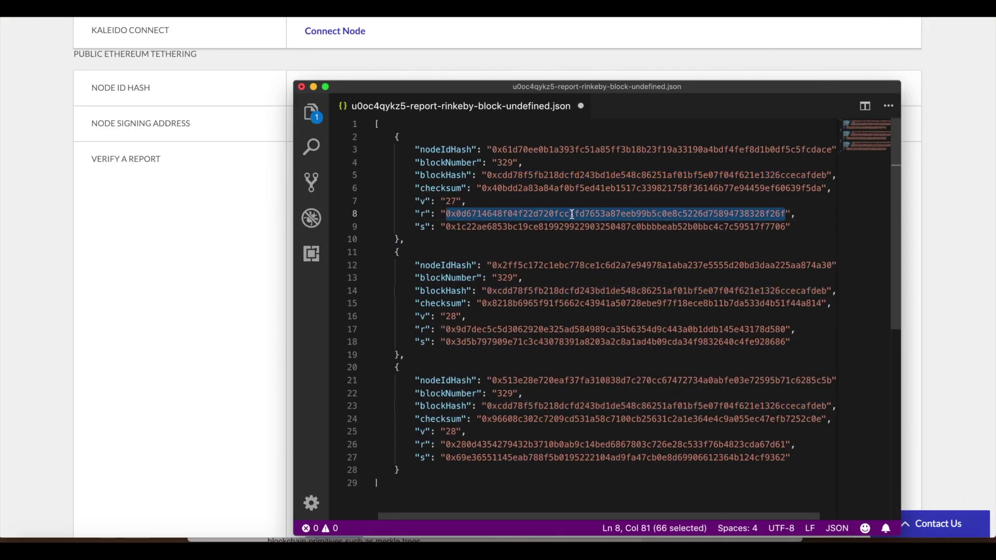
pyautogui.click(209, 294)
pyautogui.click(466, 344)
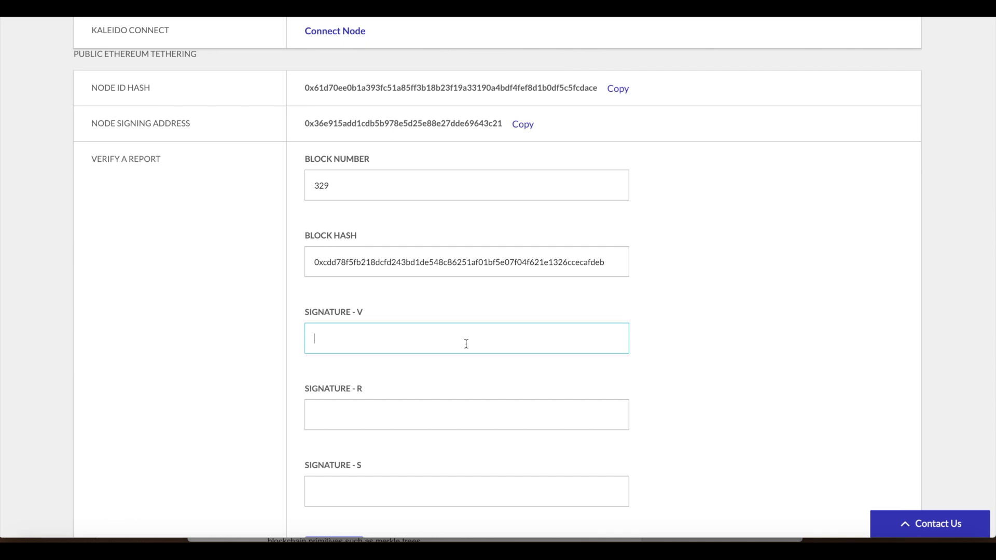
pyautogui.hotkey('ctrl', 'v')
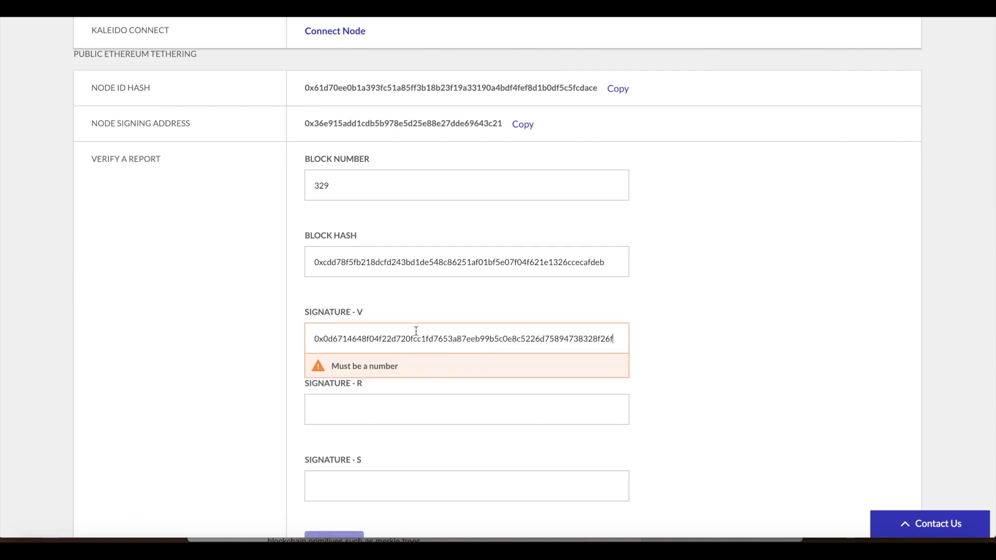
pyautogui.hotkey('ctrl', 'a')
pyautogui.hotkey('ctrl', 'c')
pyautogui.press('BackSpace')
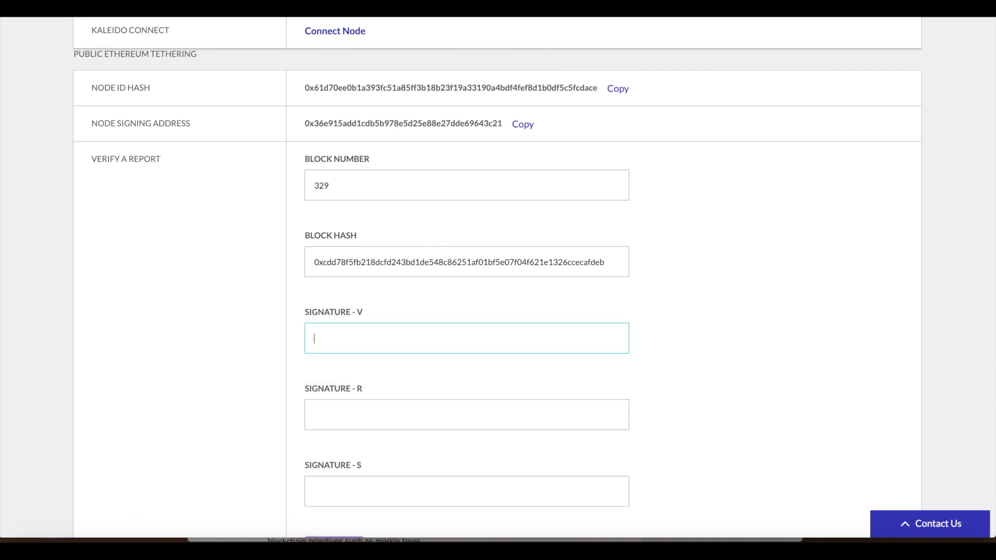
pyautogui.click(314, 416)
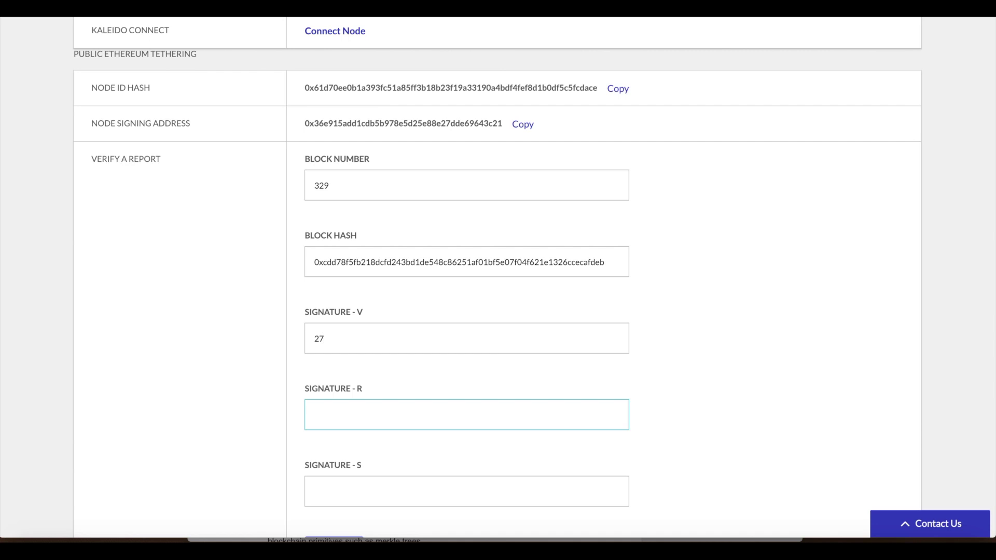
pyautogui.hotkey('ctrl', 'v')
# - Copy the s value from line 9 of the report and paste it into Signature - S
pyautogui.hotkey('ctrl', 'Up')
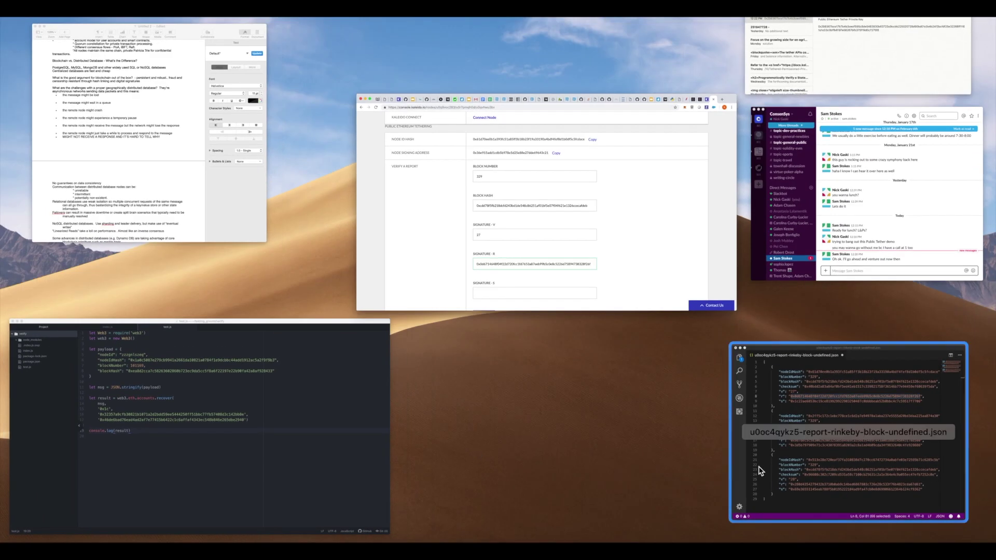
pyautogui.click(758, 473)
pyautogui.doubleClick(570, 227)
pyautogui.hotkey('ctrl', 'c')
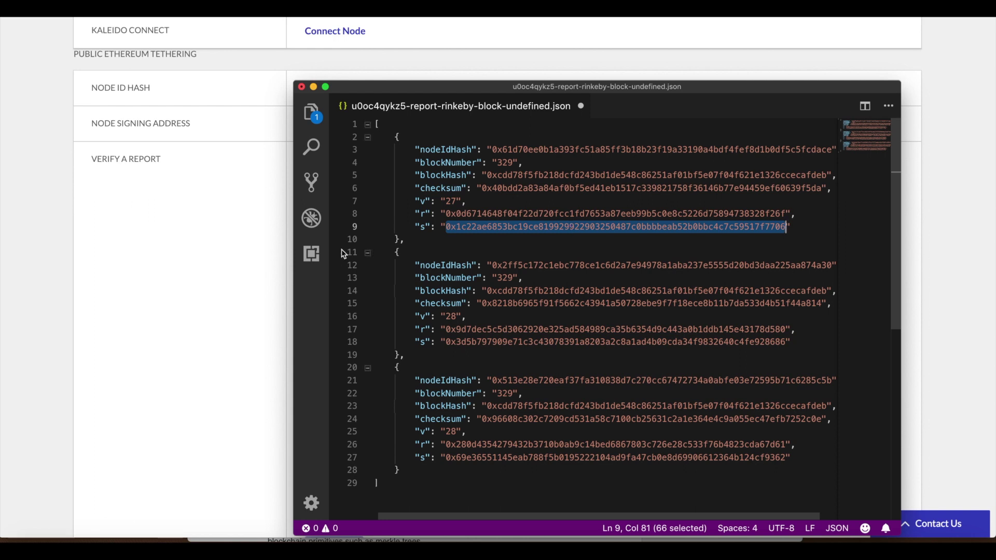
pyautogui.click(261, 305)
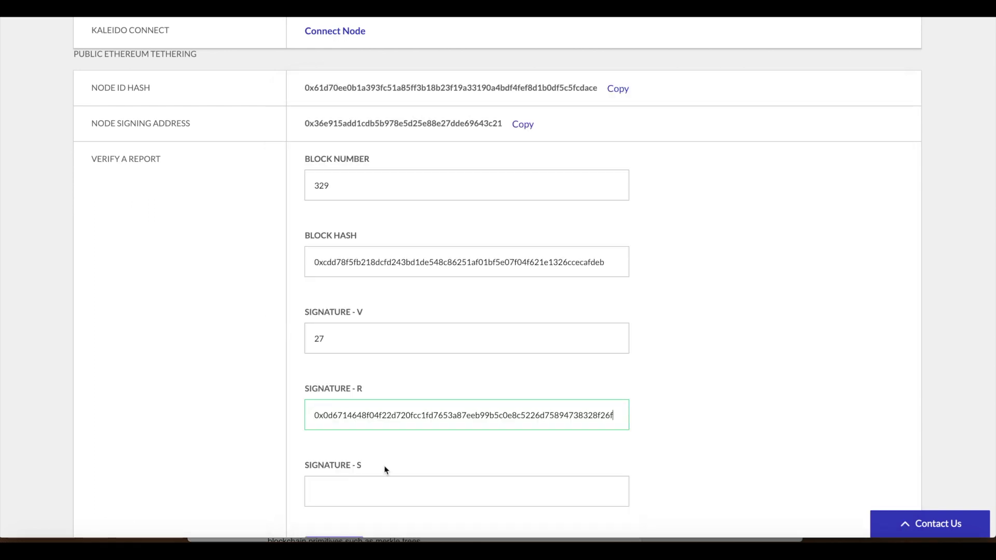
pyautogui.click(397, 489)
pyautogui.hotkey('ctrl', 'v')
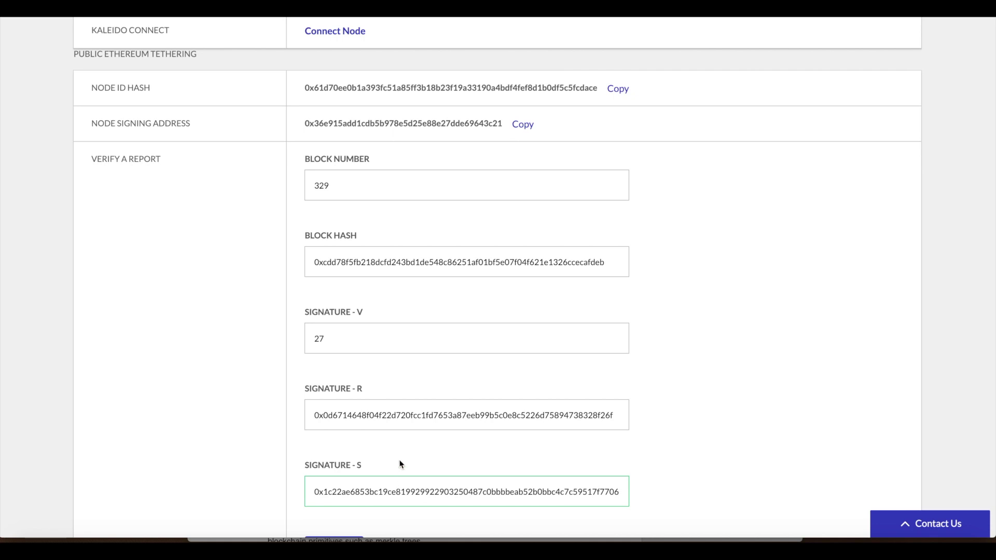
pyautogui.scroll(-2, 400, 463)
pyautogui.click(334, 457)
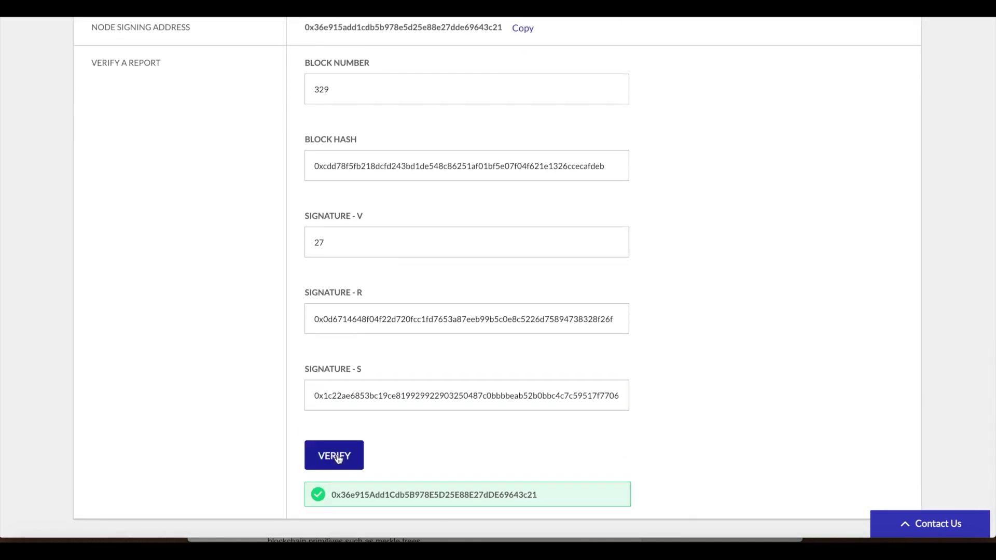
pyautogui.doubleClick(419, 493)
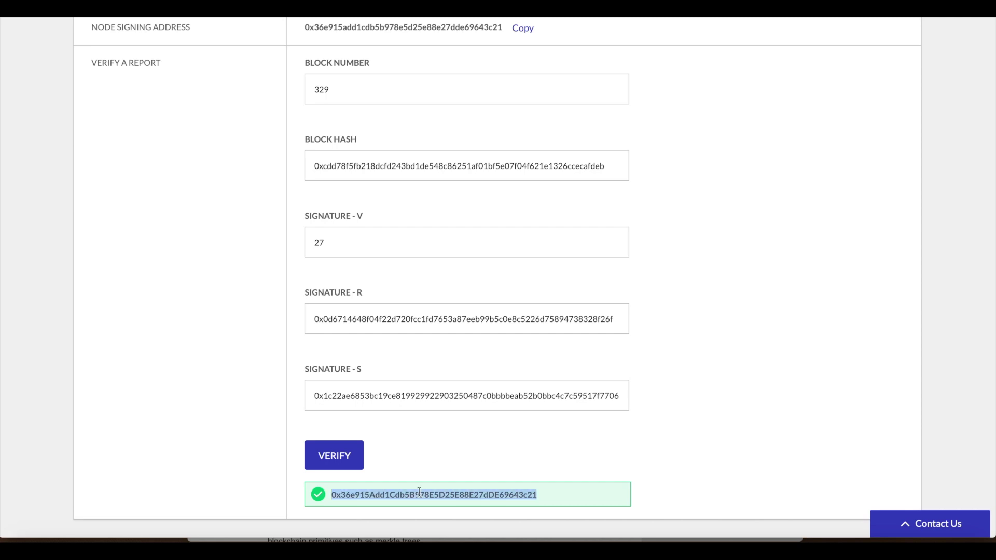
pyautogui.click(434, 438)
pyautogui.scroll(5, 434, 437)
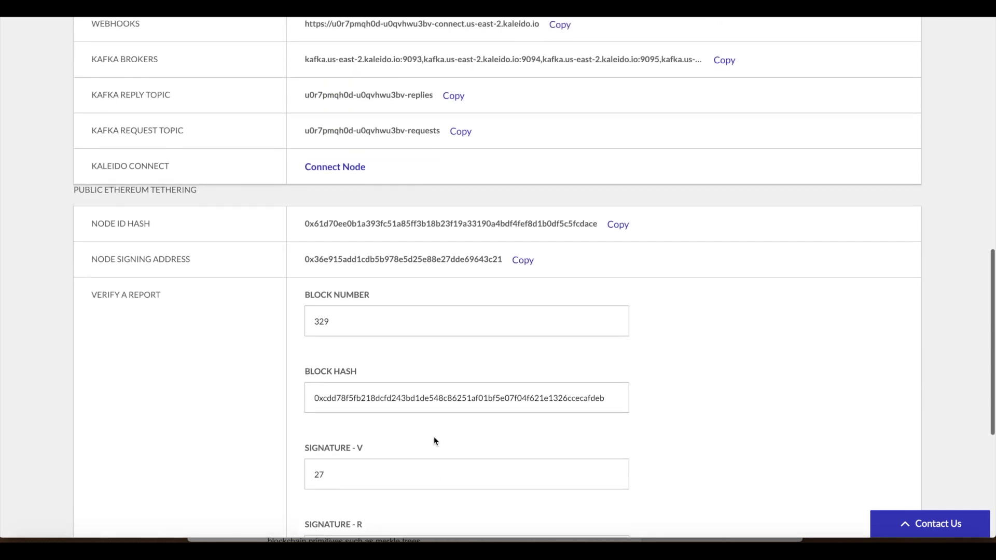
pyautogui.scroll(-2, 421, 348)
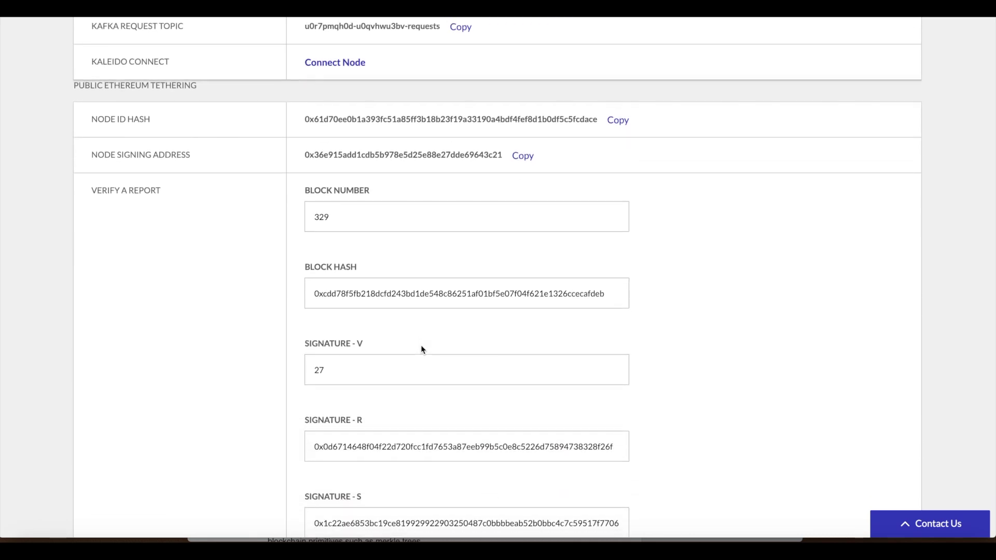
pyautogui.scroll(-2, 422, 349)
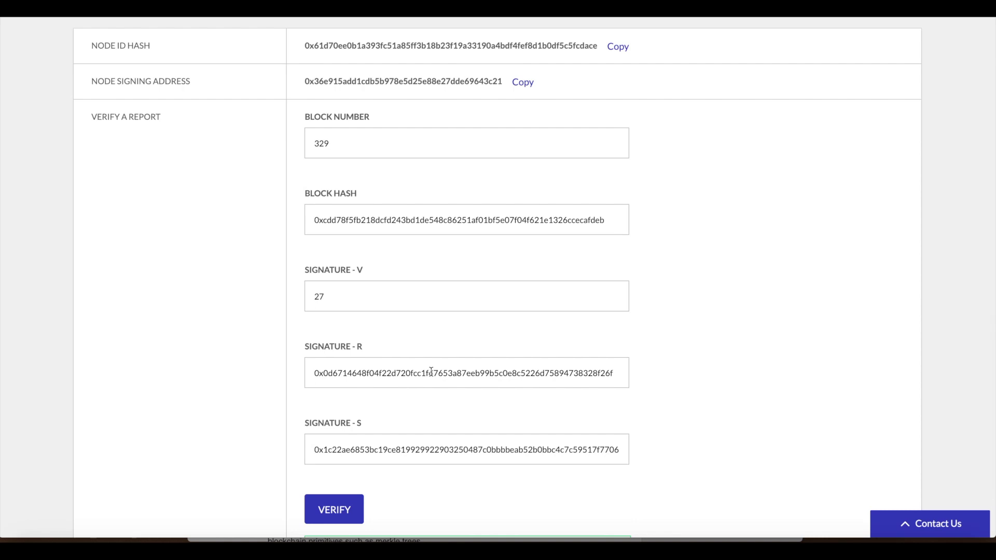
pyautogui.scroll(-3, 431, 372)
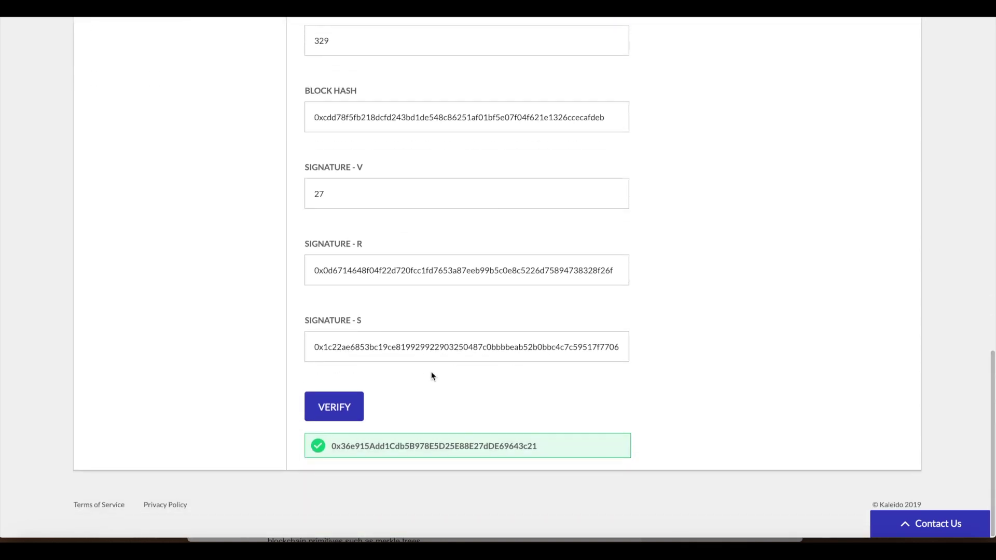
pyautogui.hotkey('ctrl', 'Up')
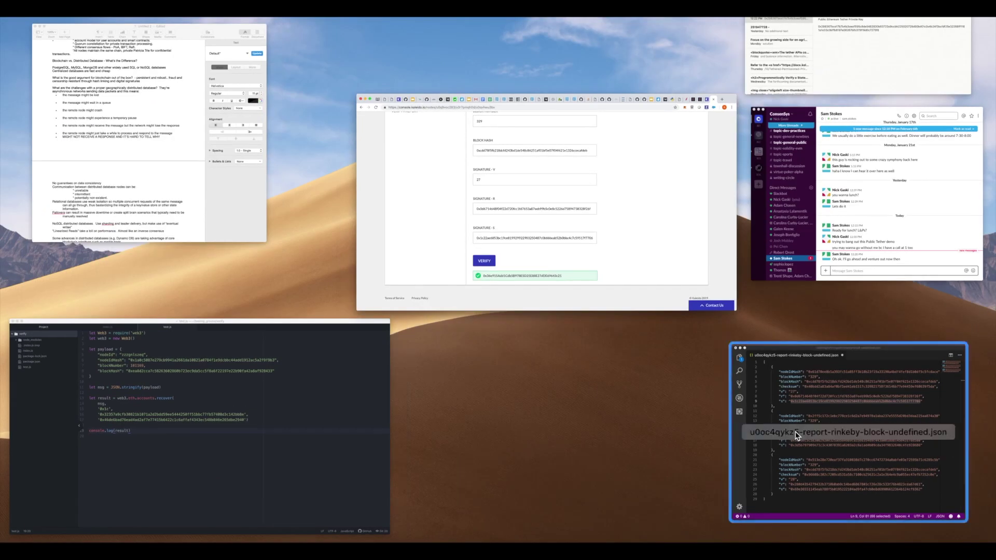
pyautogui.click(798, 436)
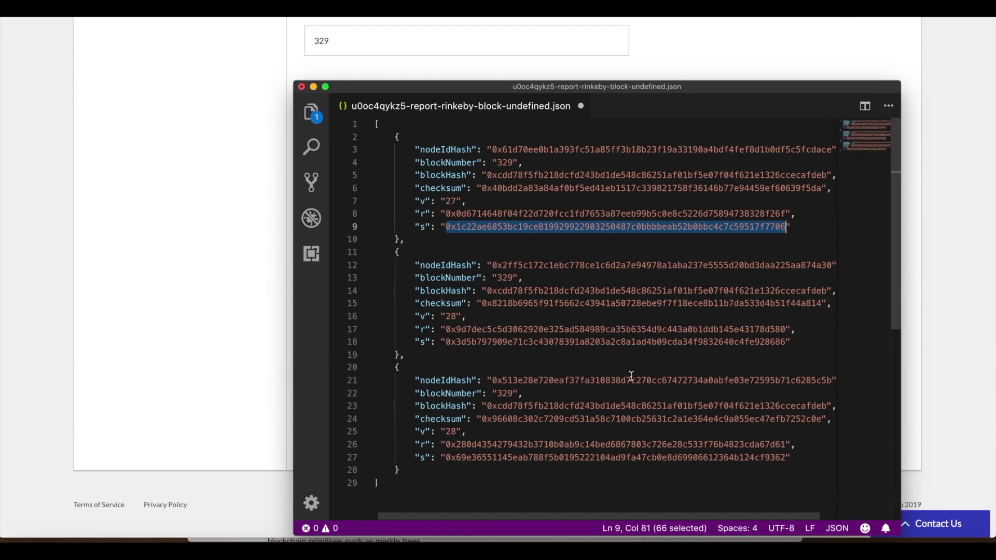
pyautogui.click(226, 324)
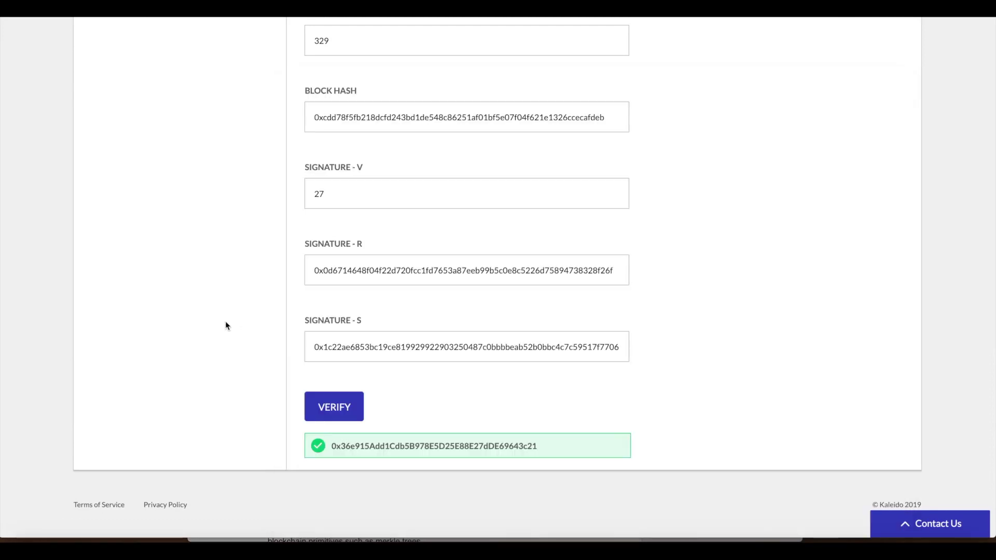
# - Open the Public Ethereum Tether documentation on its Technical Info tab
pyautogui.scroll(6, 225, 325)
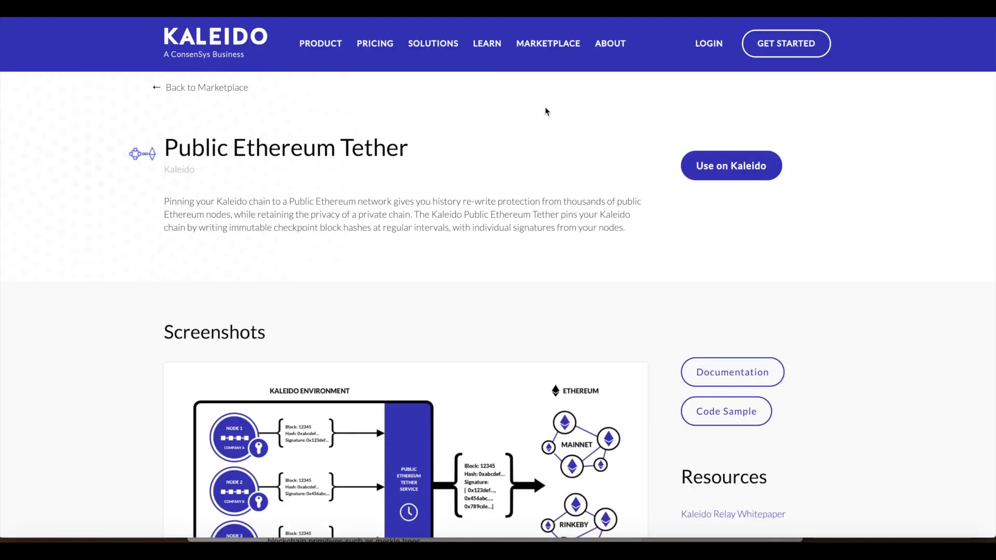
pyautogui.click(746, 369)
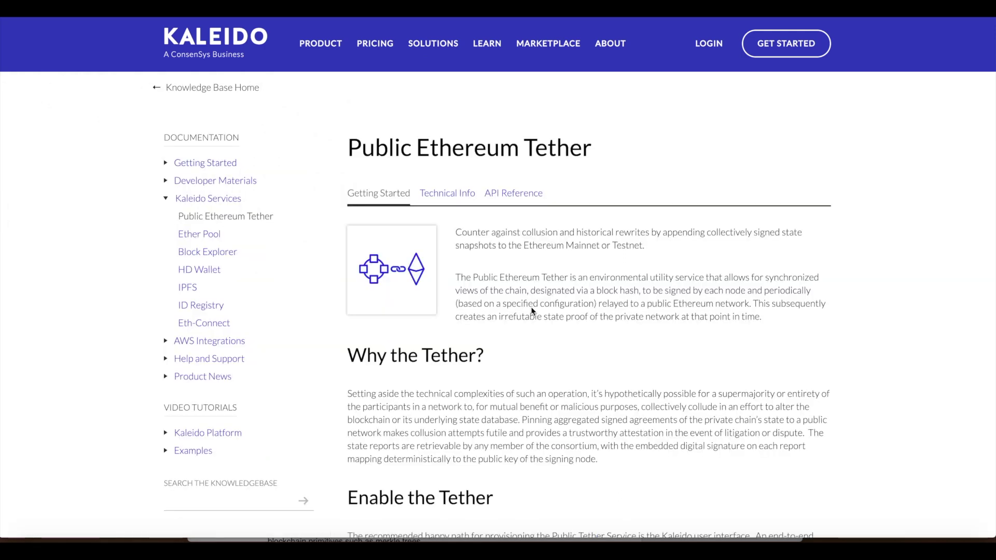
pyautogui.click(449, 194)
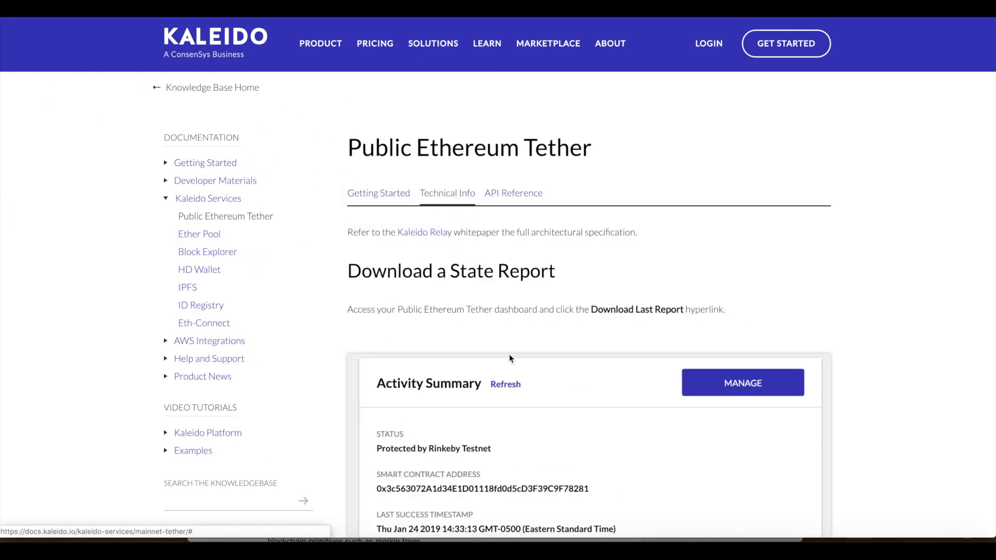
# - Read down the technical info past the message-hashing paragraph to Use a Different Report
pyautogui.scroll(-4, 509, 356)
pyautogui.scroll(-12, 509, 356)
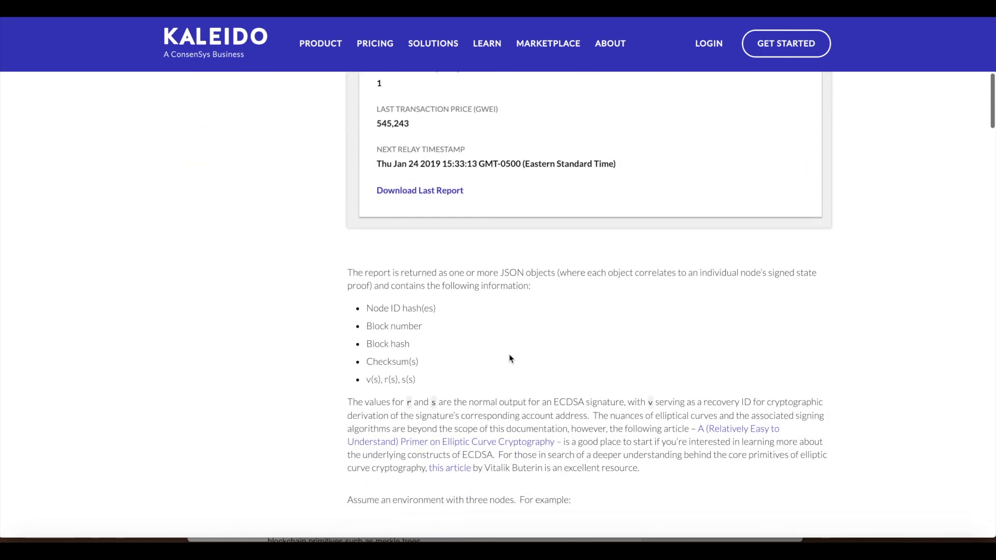
pyautogui.scroll(-10, 509, 357)
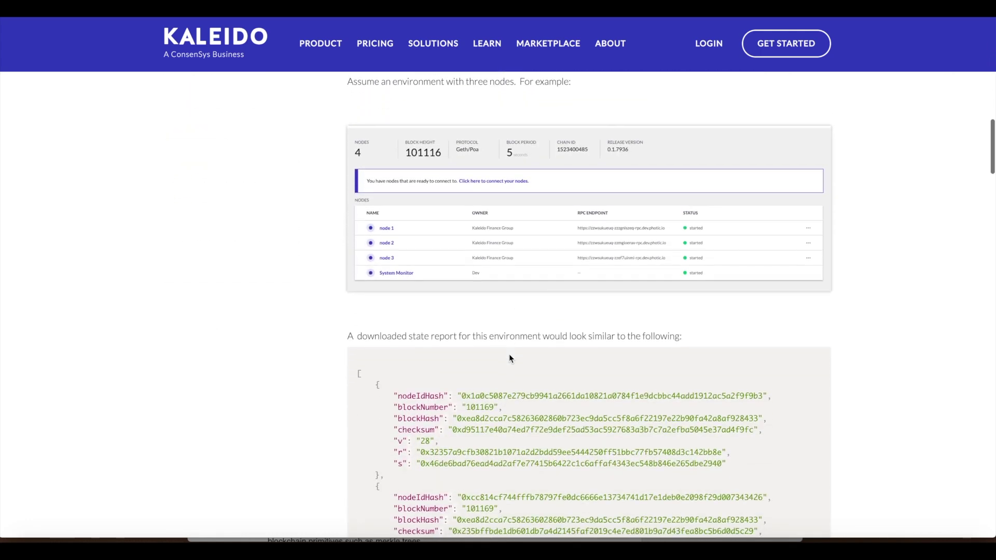
pyautogui.scroll(-12, 509, 358)
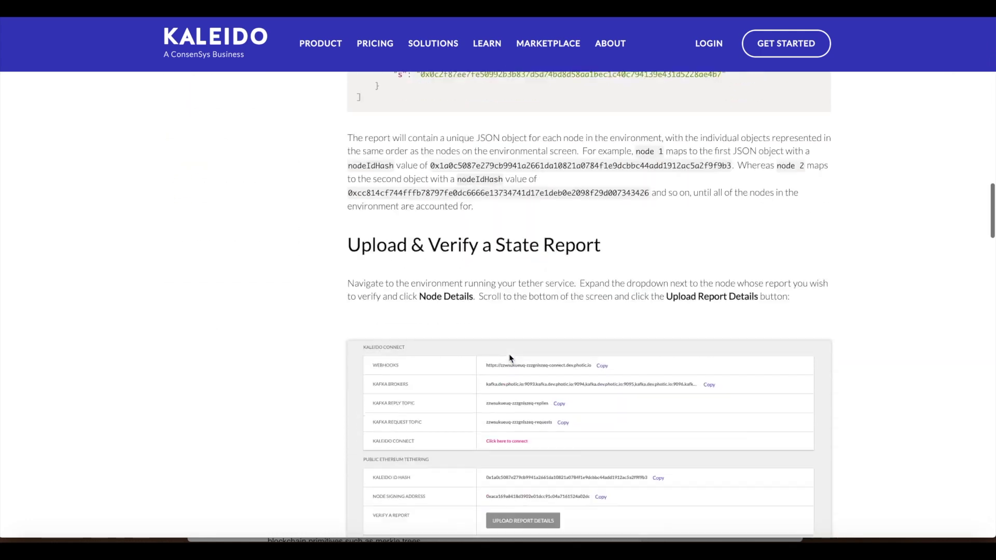
pyautogui.scroll(-12, 509, 358)
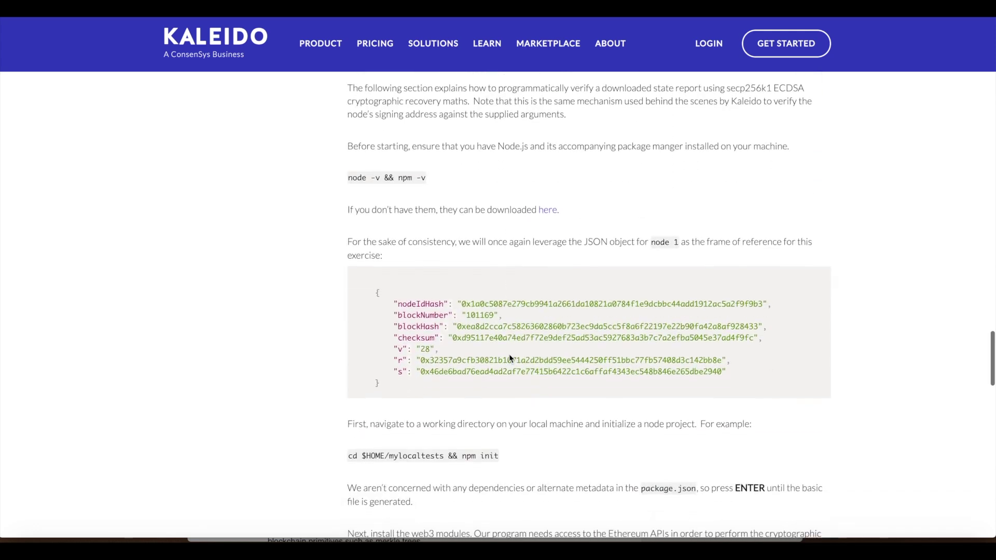
pyautogui.scroll(-15, 509, 358)
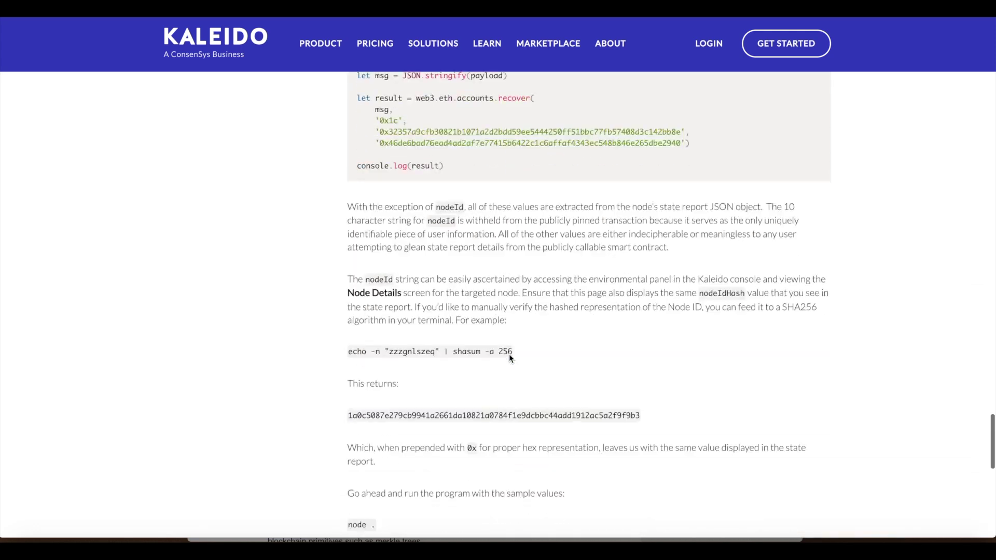
pyautogui.scroll(-2, 509, 354)
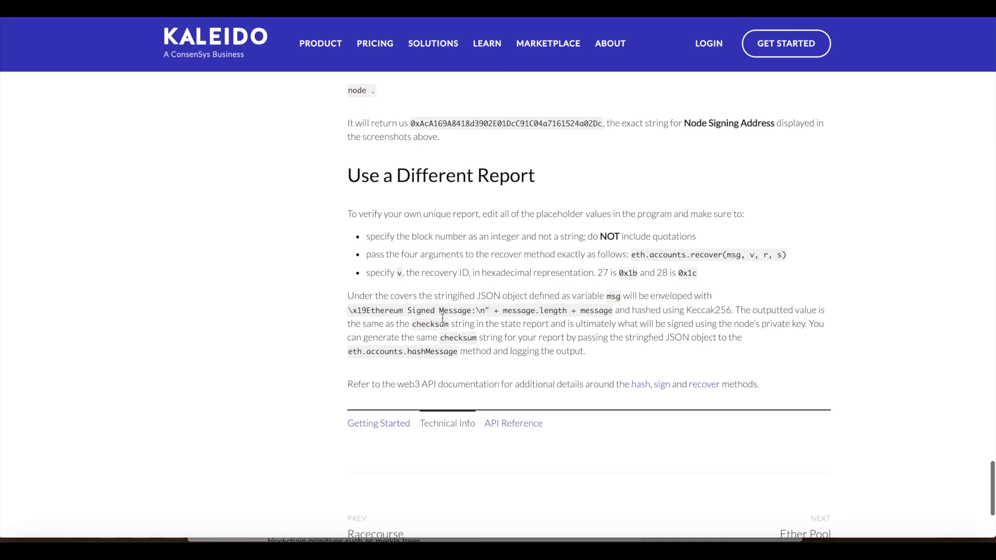
pyautogui.tripleClick(439, 312)
pyautogui.click(439, 313)
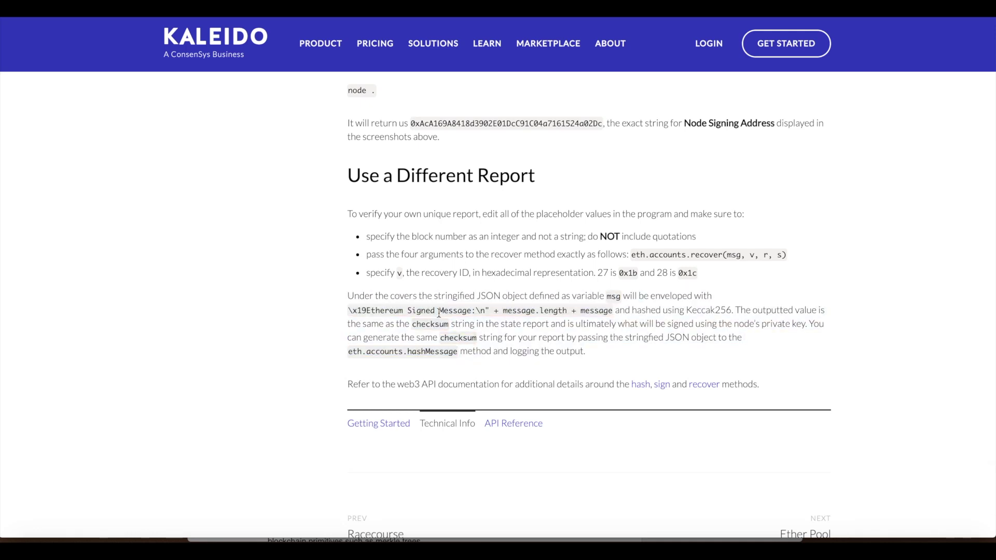